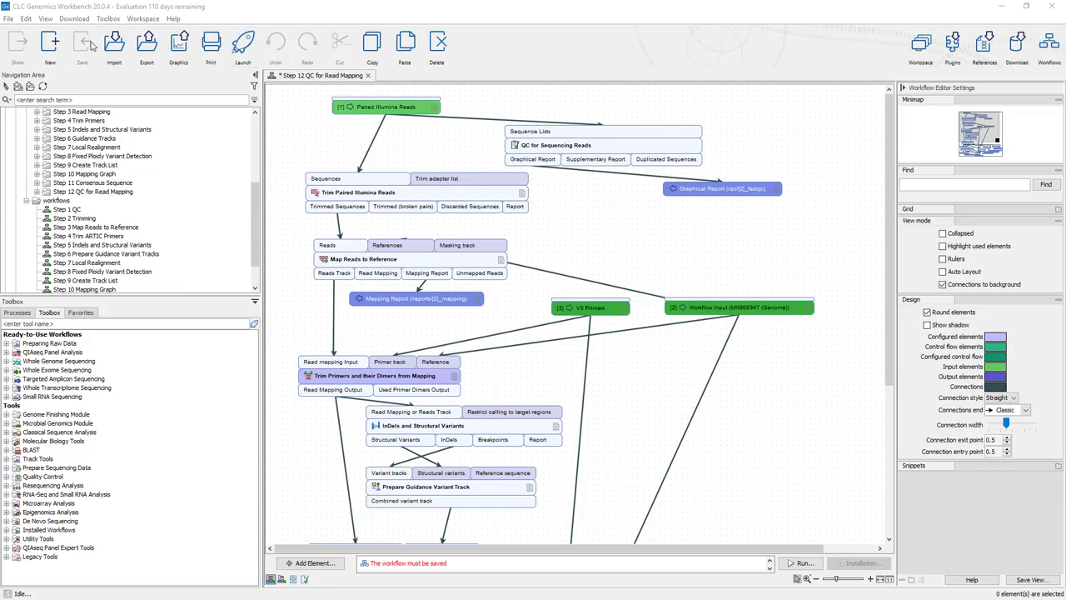
# - Save the Step 12 QC for Read Mapping workflow and start a run of it
pyautogui.click(602, 241)
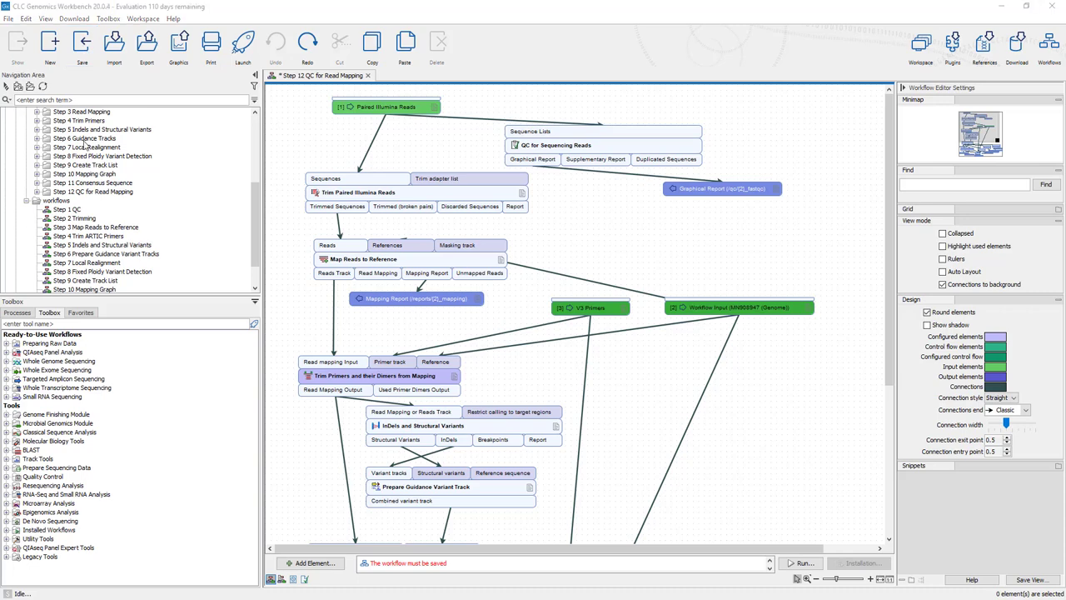
pyautogui.click(82, 48)
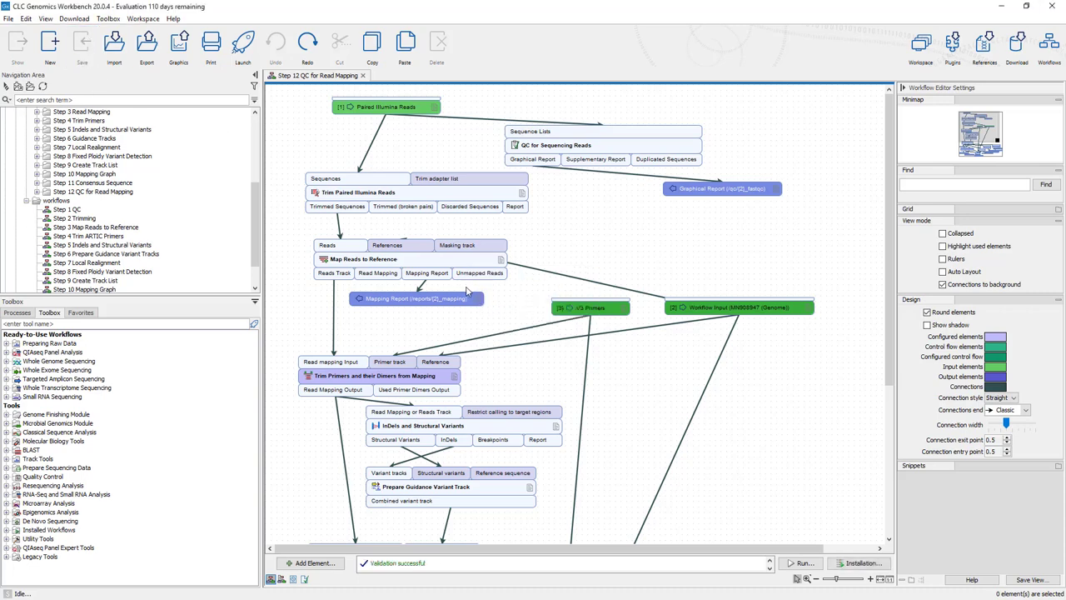
pyautogui.click(801, 563)
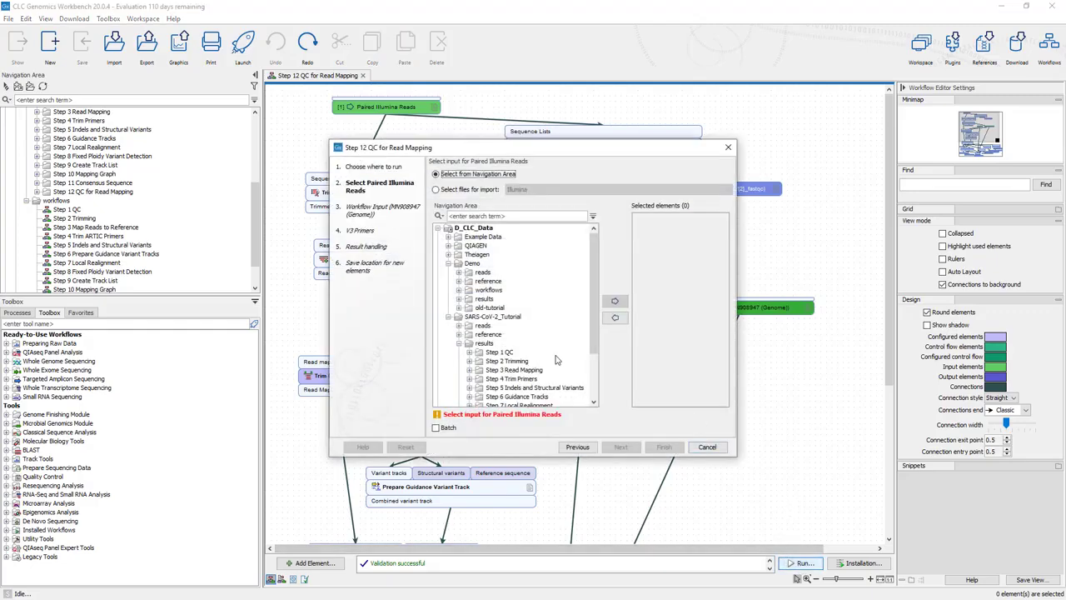
# - Select all paired read sets in the SARS-CoV-2_Tutorial reads folder as the Paired Illumina Reads input and enable batch mode
pyautogui.click(459, 325)
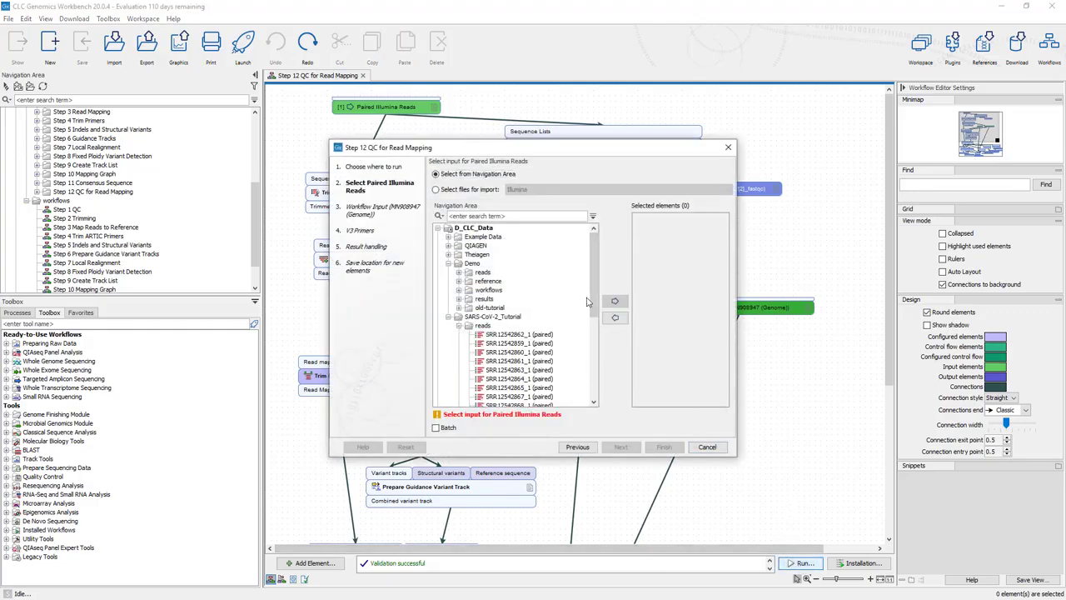
pyautogui.scroll(-4, 583, 308)
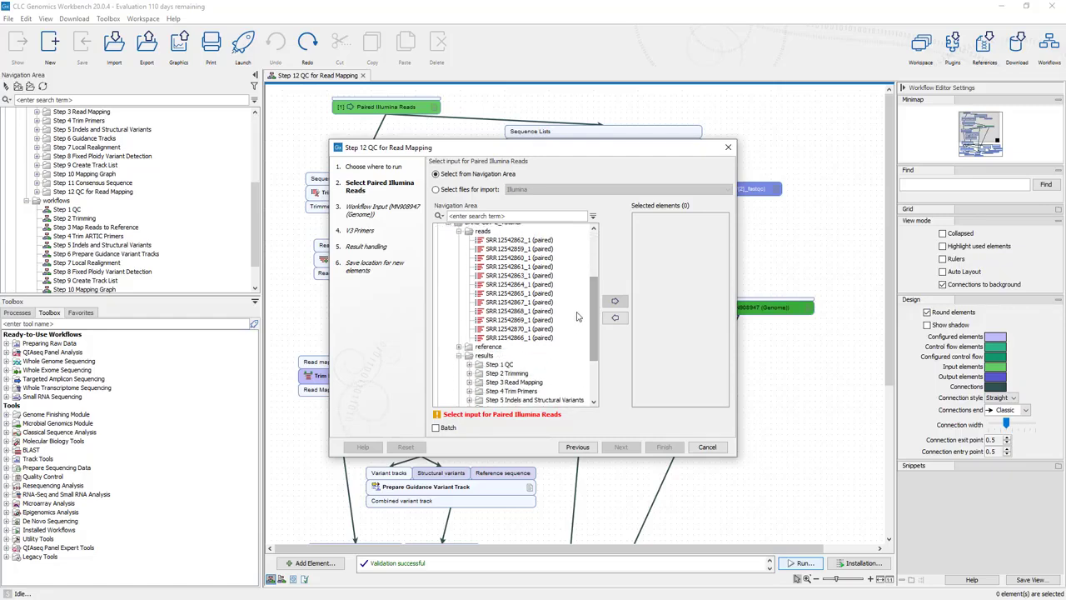
pyautogui.click(498, 240)
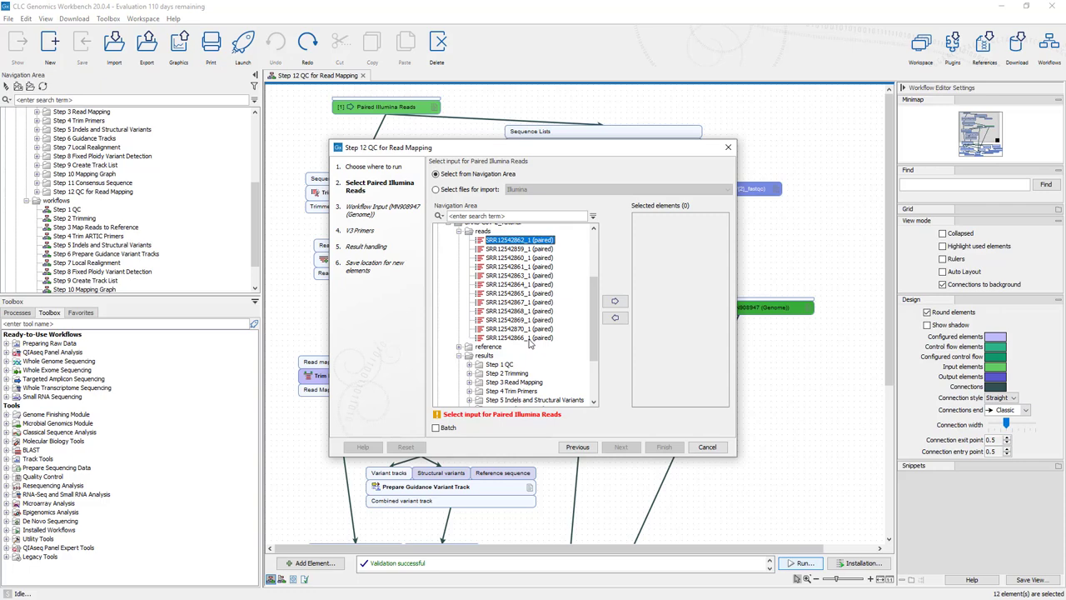
pyautogui.keyDown('shift'); pyautogui.click(529, 340); pyautogui.keyUp('shift')
pyautogui.click(614, 305)
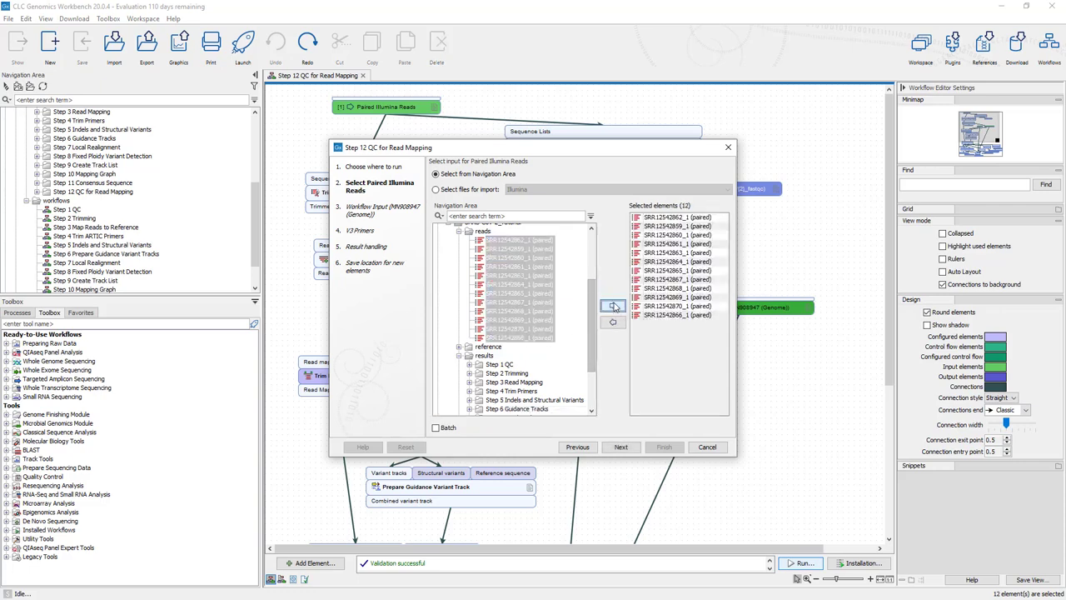
pyautogui.click(436, 428)
pyautogui.click(620, 448)
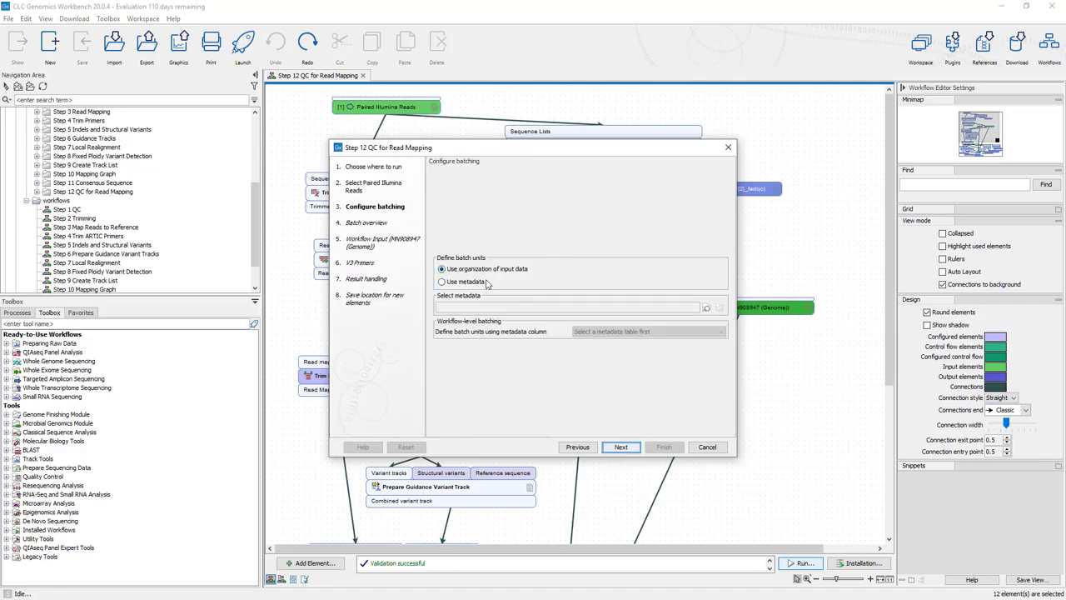
# - Accept batching by organization of input data, the MN908947 (Genome) and V3_Primers inputs, and saving in a specified location
pyautogui.click(620, 447)
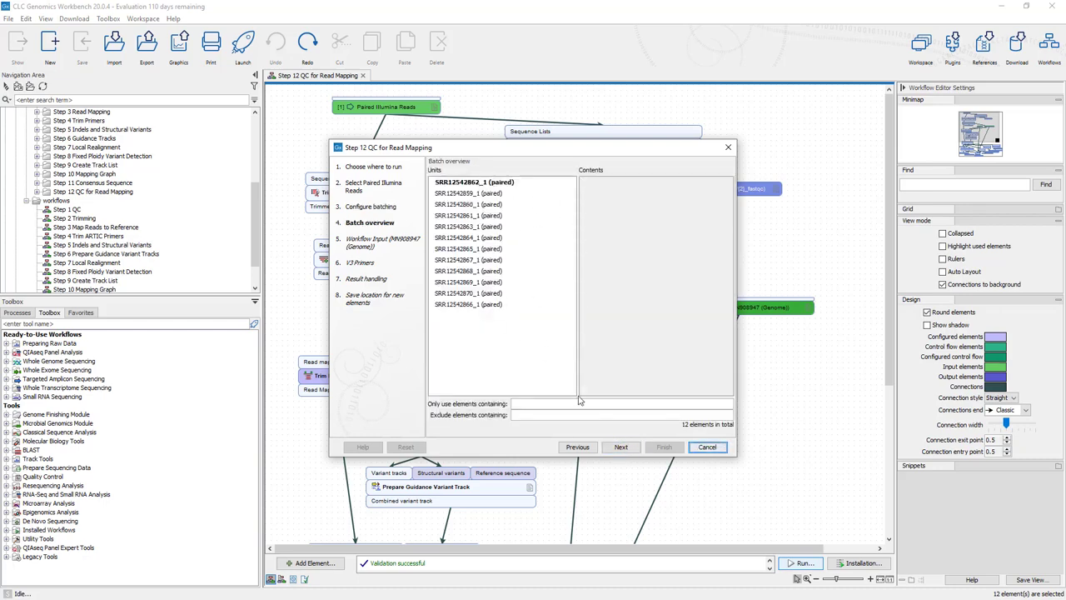
pyautogui.click(620, 447)
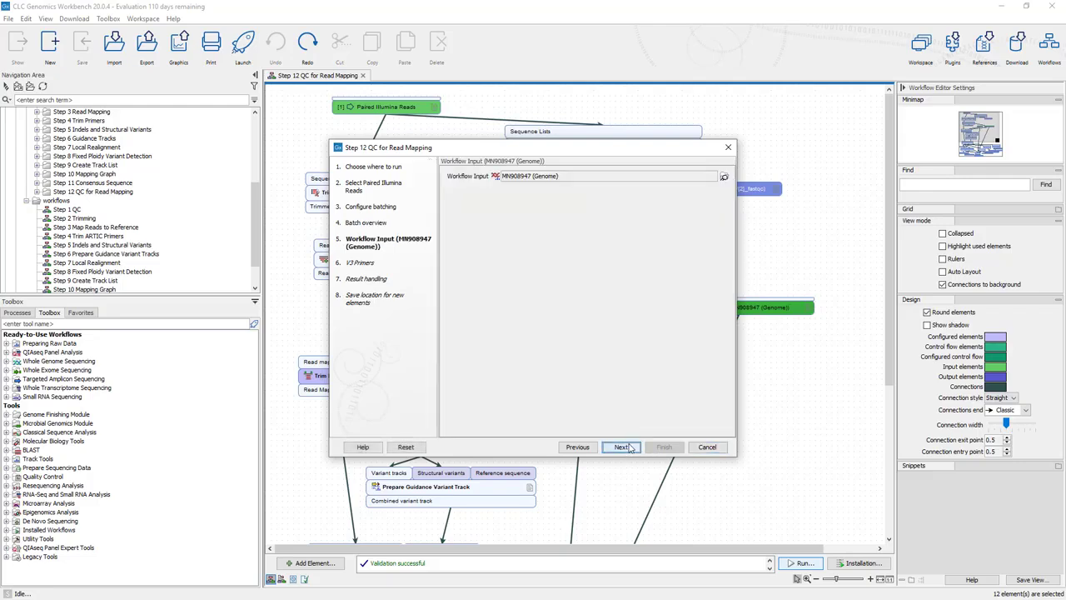
pyautogui.click(620, 447)
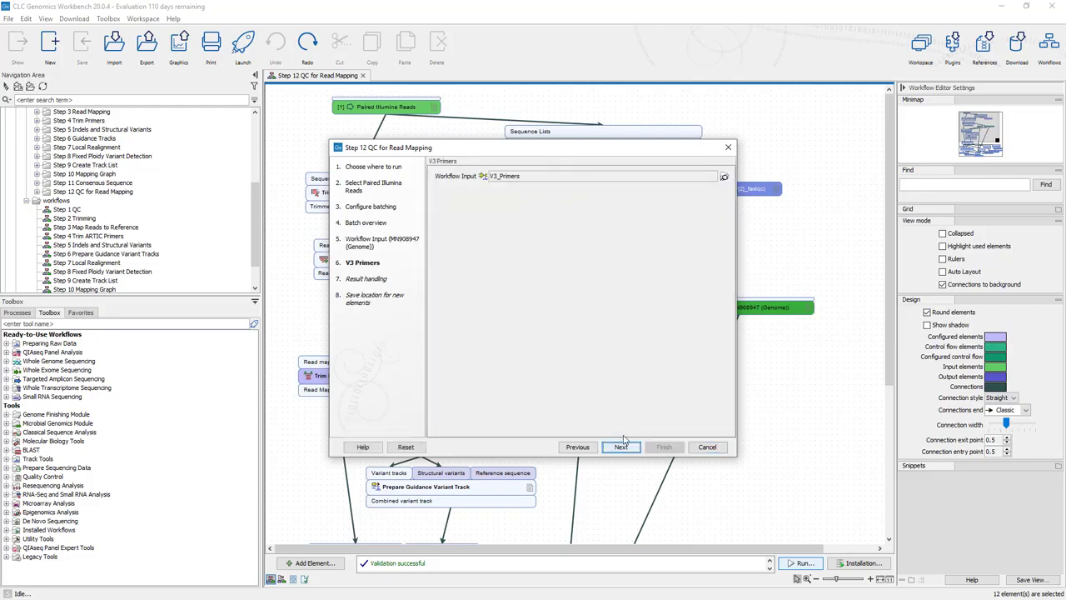
pyautogui.click(621, 447)
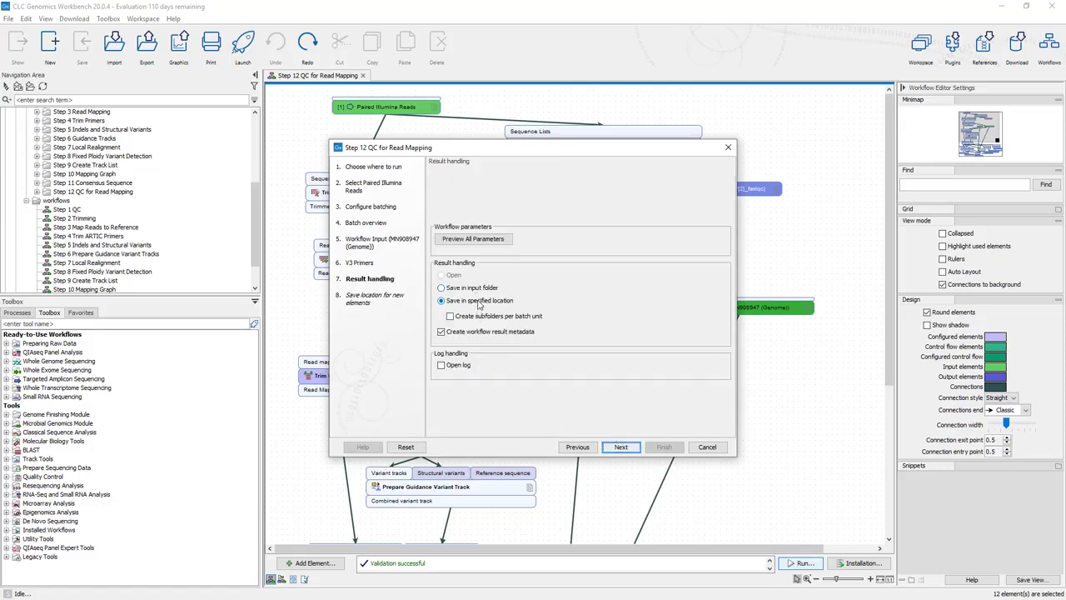
pyautogui.click(620, 447)
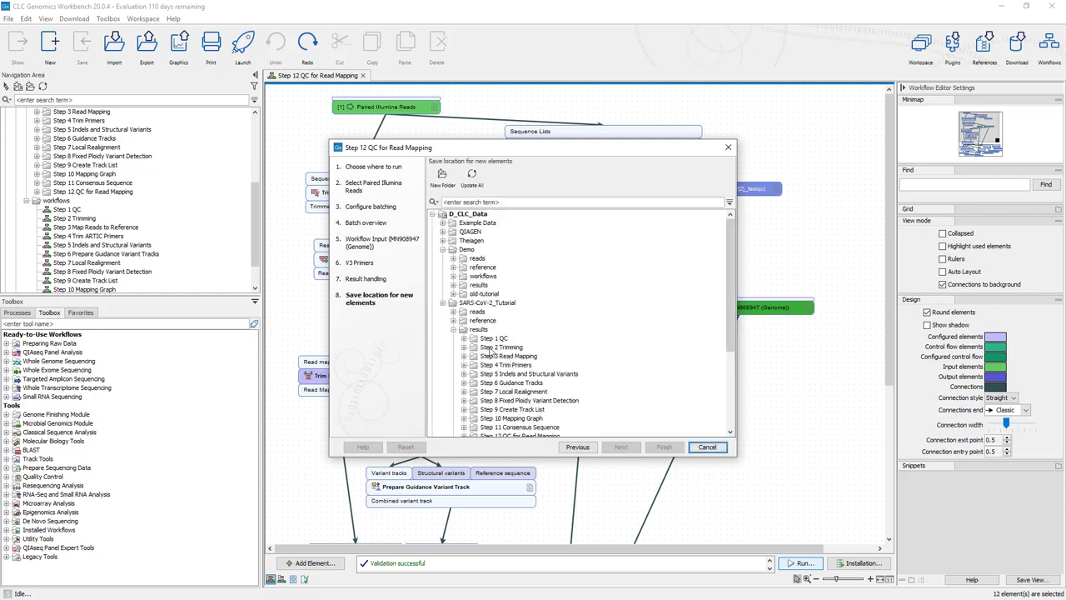
# - Create a folder named First batch test inside the SARS-CoV-2_Tutorial results folder and run the workflow with it as save location
pyautogui.click(442, 249)
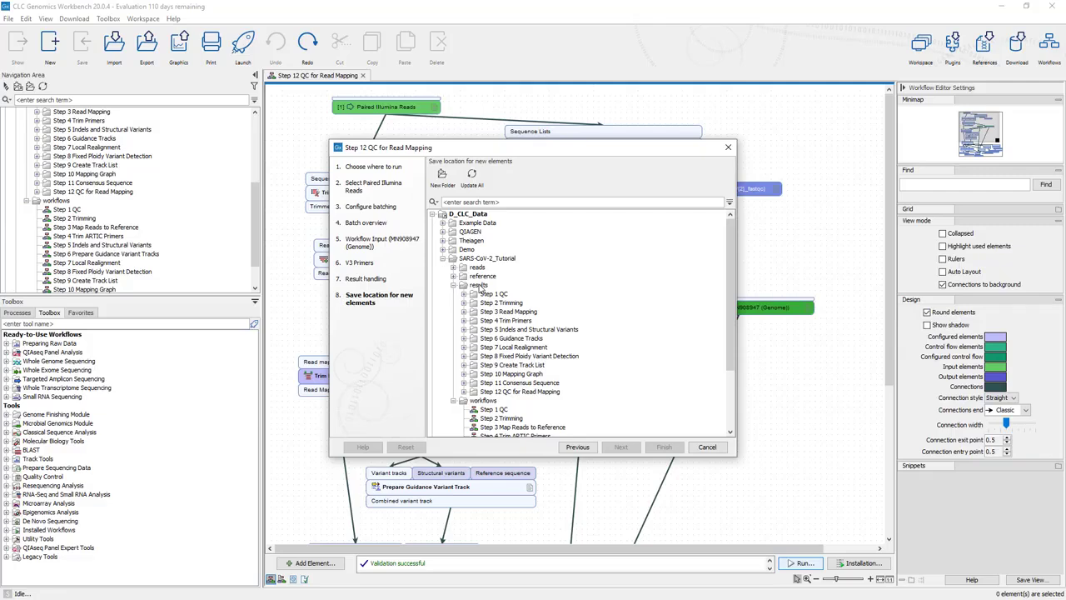
pyautogui.click(478, 285)
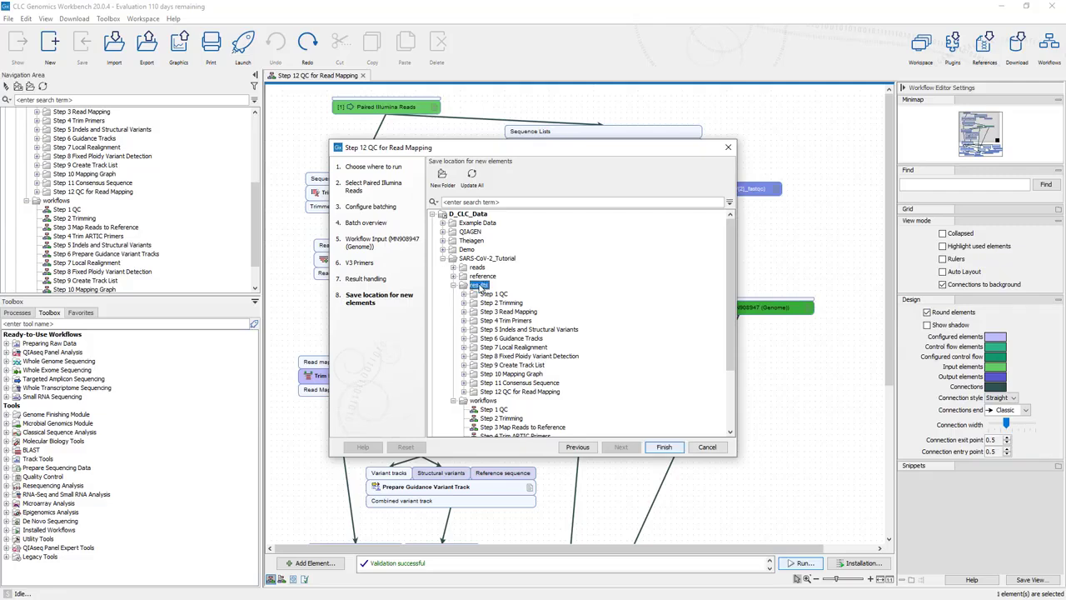
pyautogui.click(442, 179)
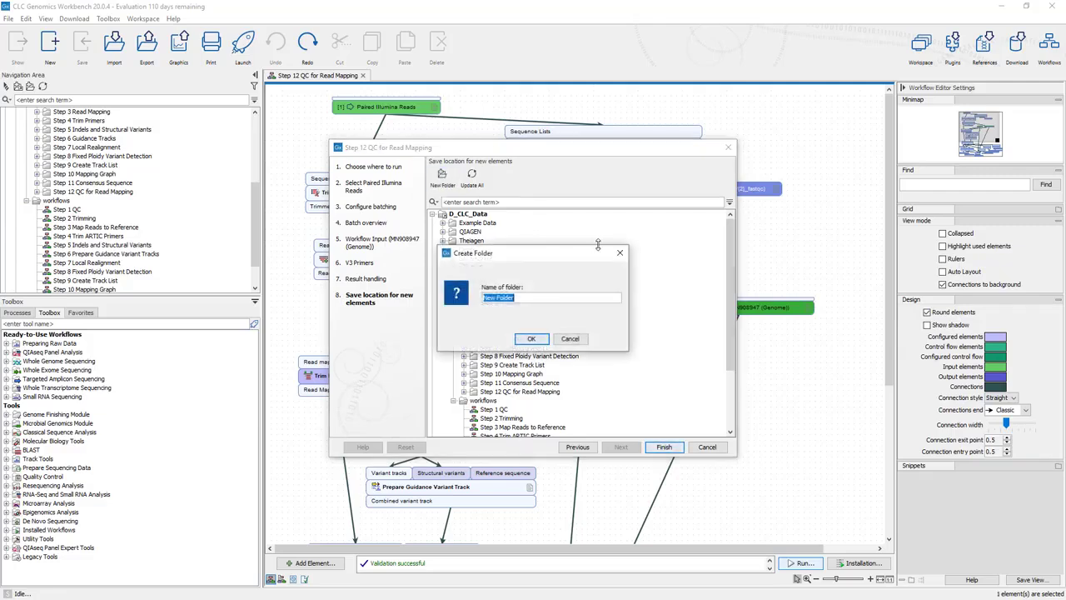
pyautogui.write('First batch test')
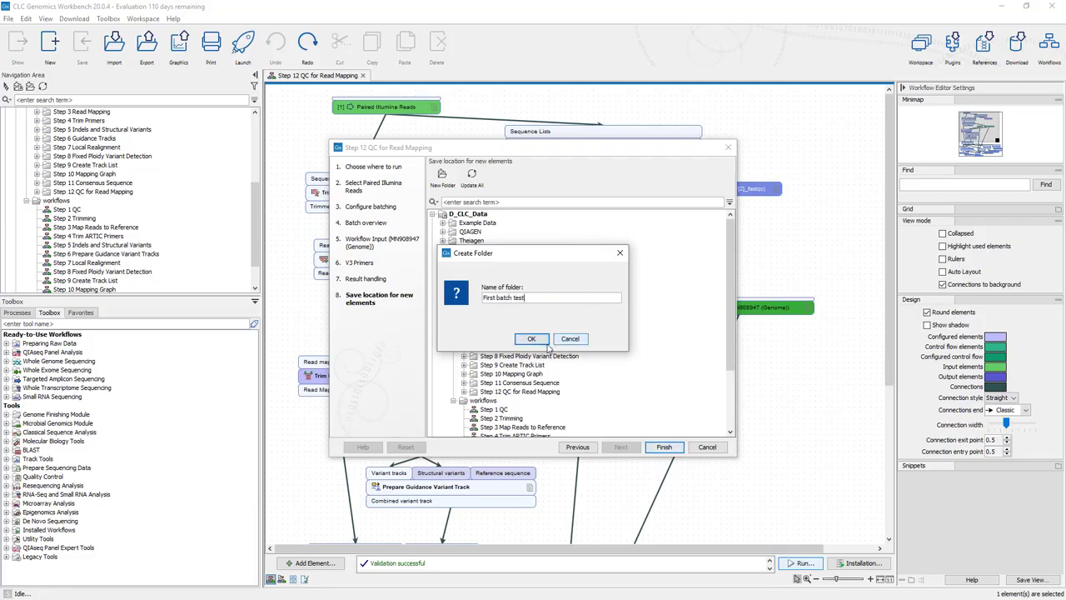
pyautogui.click(537, 340)
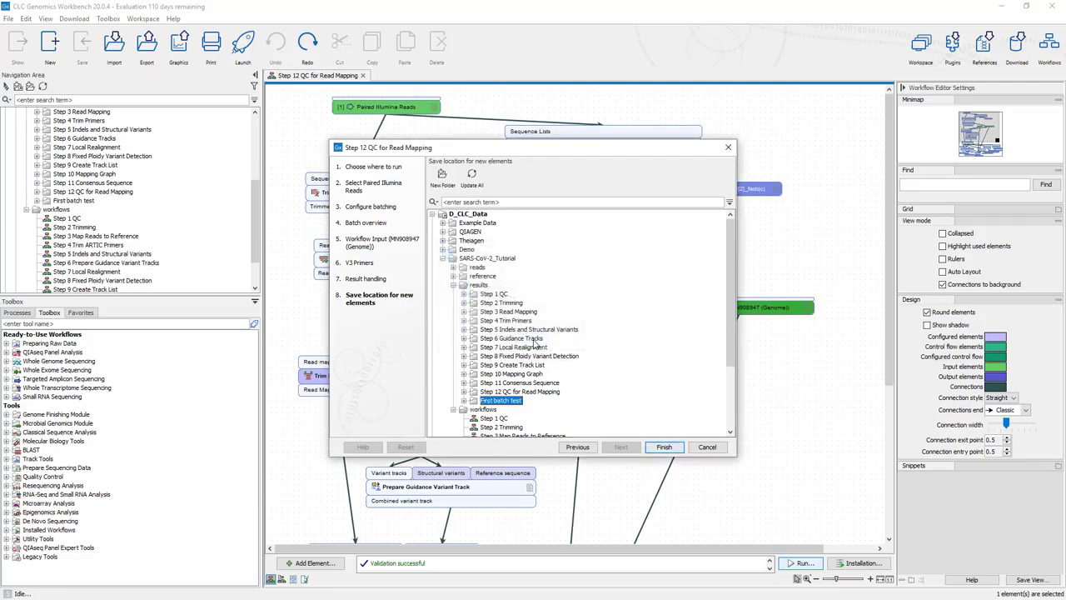
pyautogui.click(663, 447)
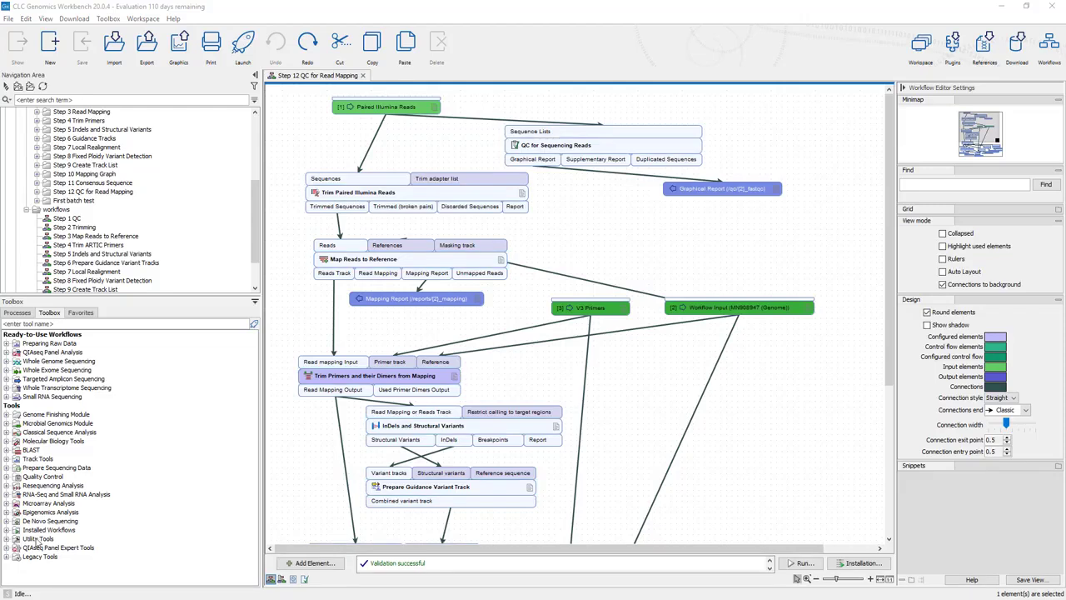
# - Open the SRR12542862_1 track list from the track_list folder of the First batch test results to examine its variants and reads
pyautogui.click(36, 200)
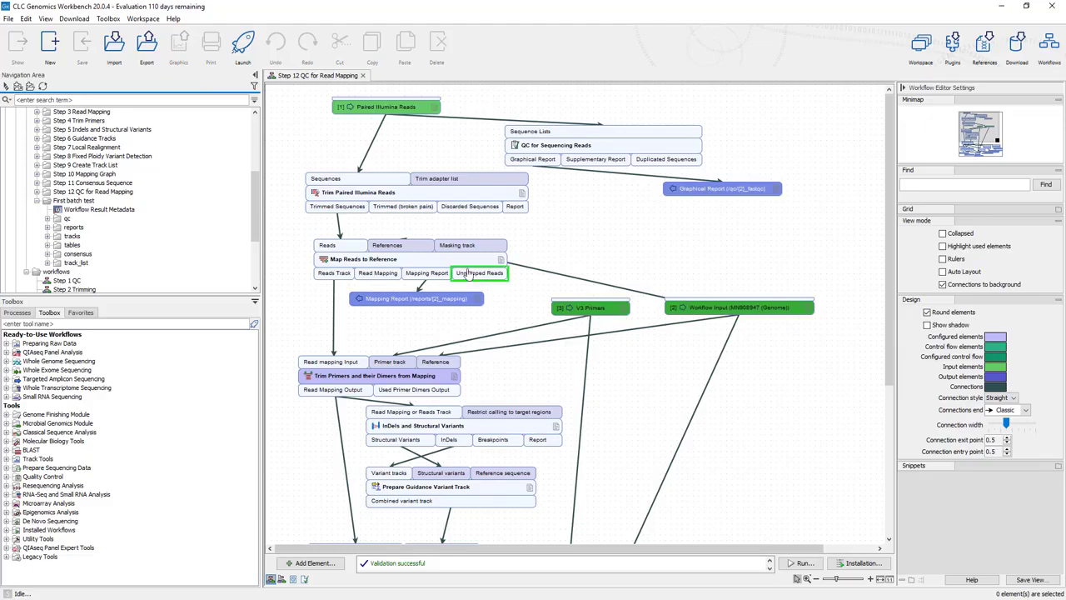
pyautogui.click(47, 263)
pyautogui.moveTo(255, 194); pyautogui.dragTo(253, 225)
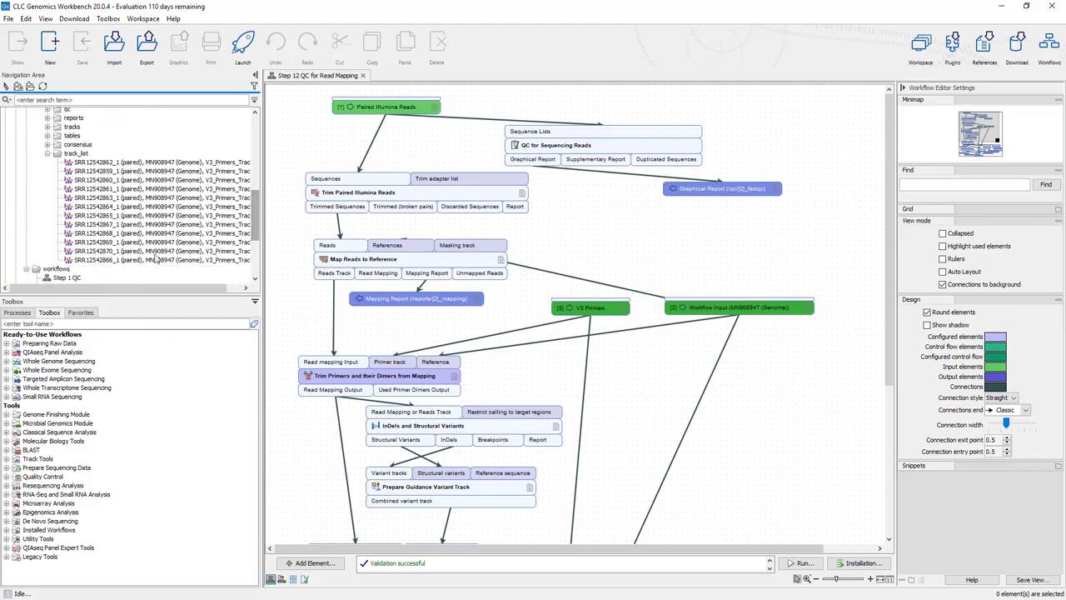
pyautogui.doubleClick(109, 163)
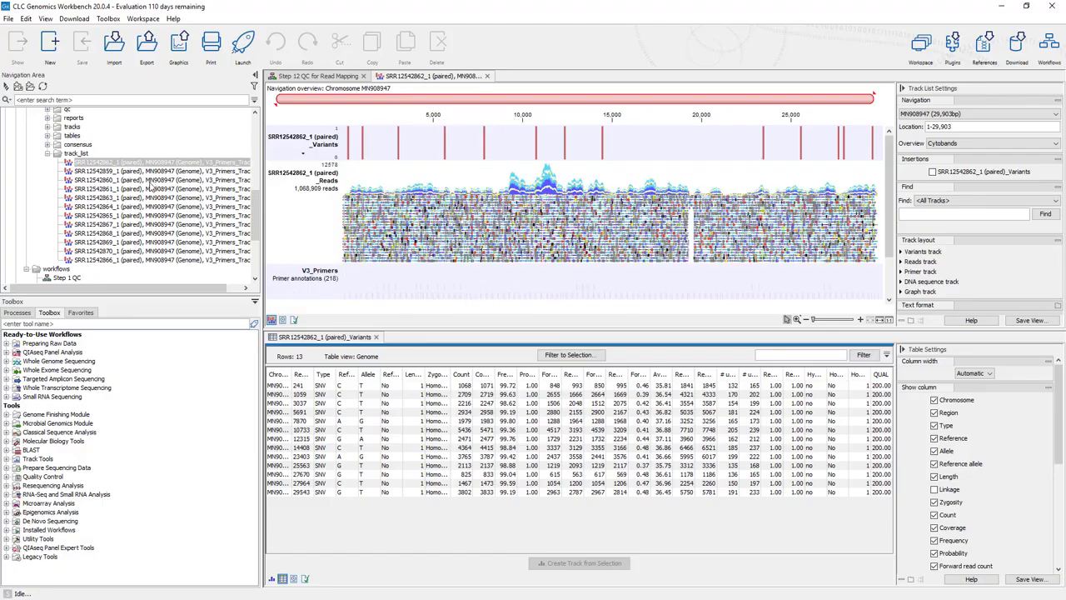
# - Examine the SRR12542861_1 track list and its variants, then close it along with the open variant tables
pyautogui.doubleClick(145, 190)
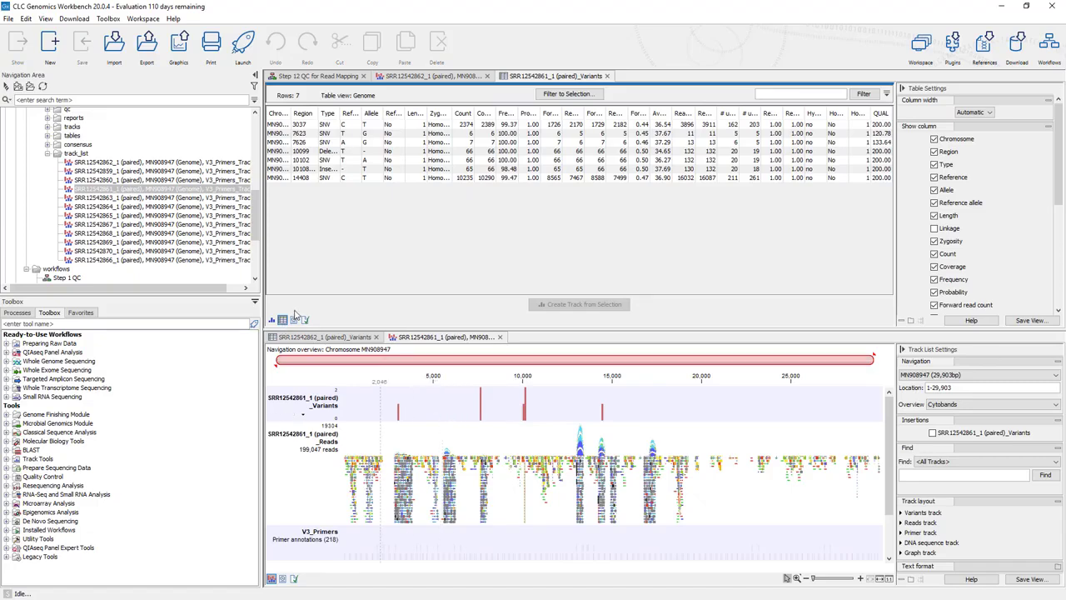
pyautogui.click(607, 75)
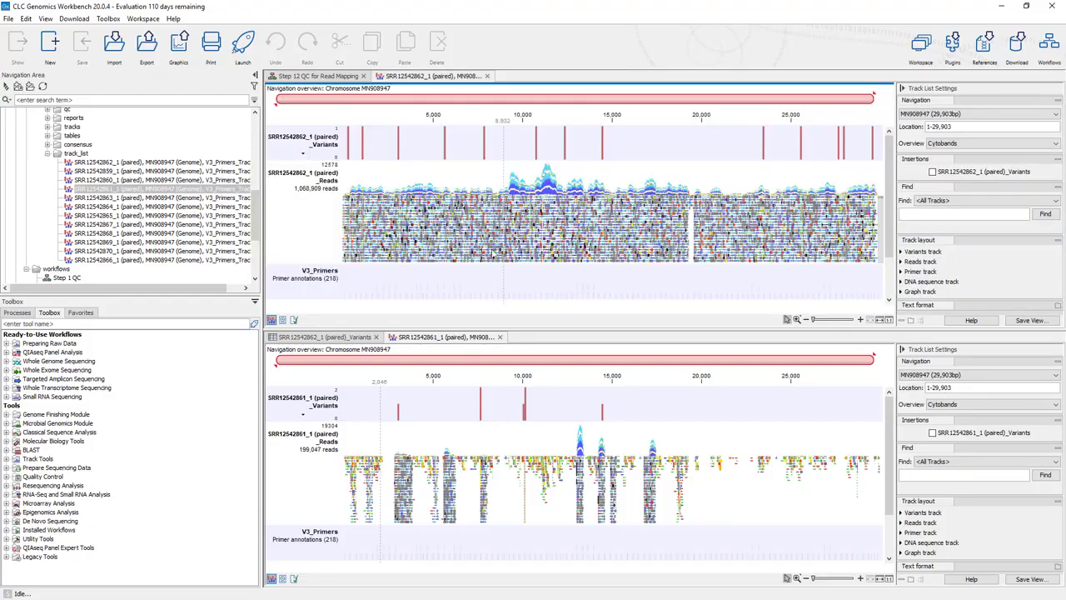
pyautogui.click(500, 338)
pyautogui.click(376, 336)
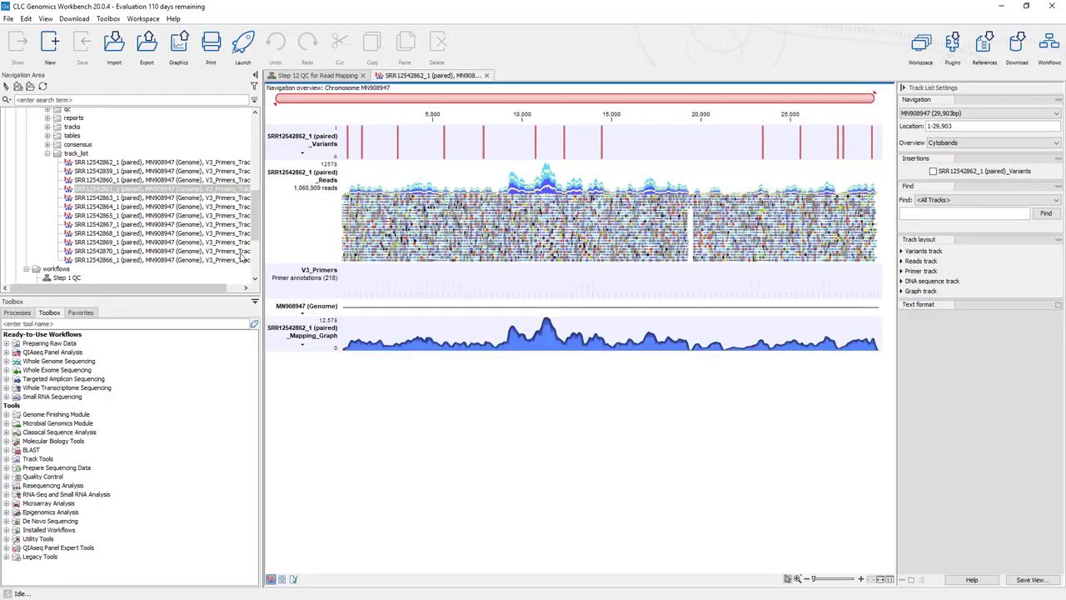
# - Examine the SRR12542863_1 track list and its variants, then close all result views to return to the workflow
pyautogui.doubleClick(190, 199)
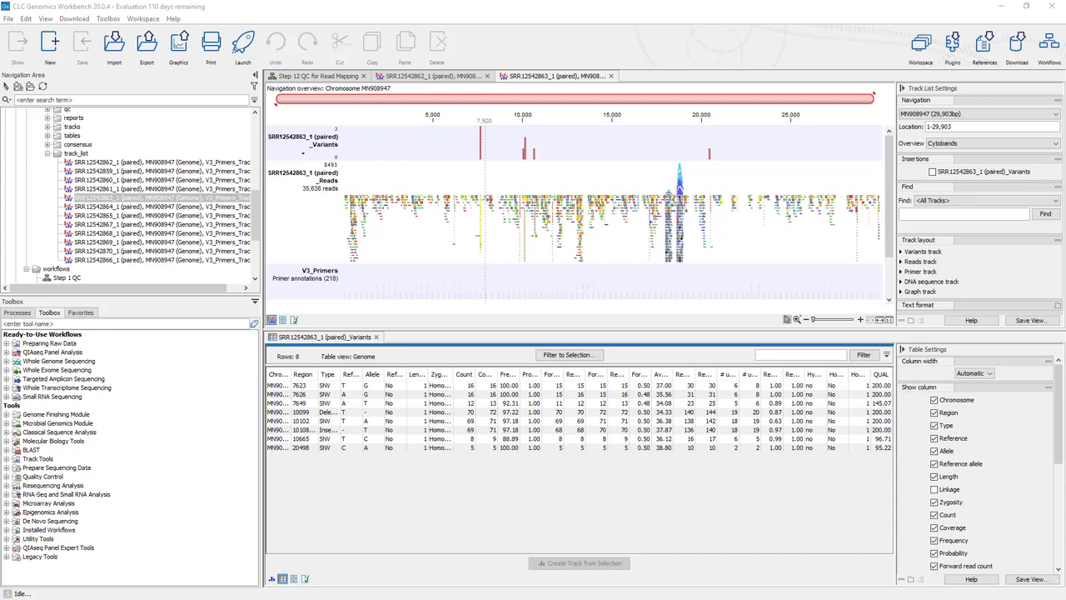
pyautogui.click(611, 76)
pyautogui.click(611, 76)
pyautogui.click(488, 76)
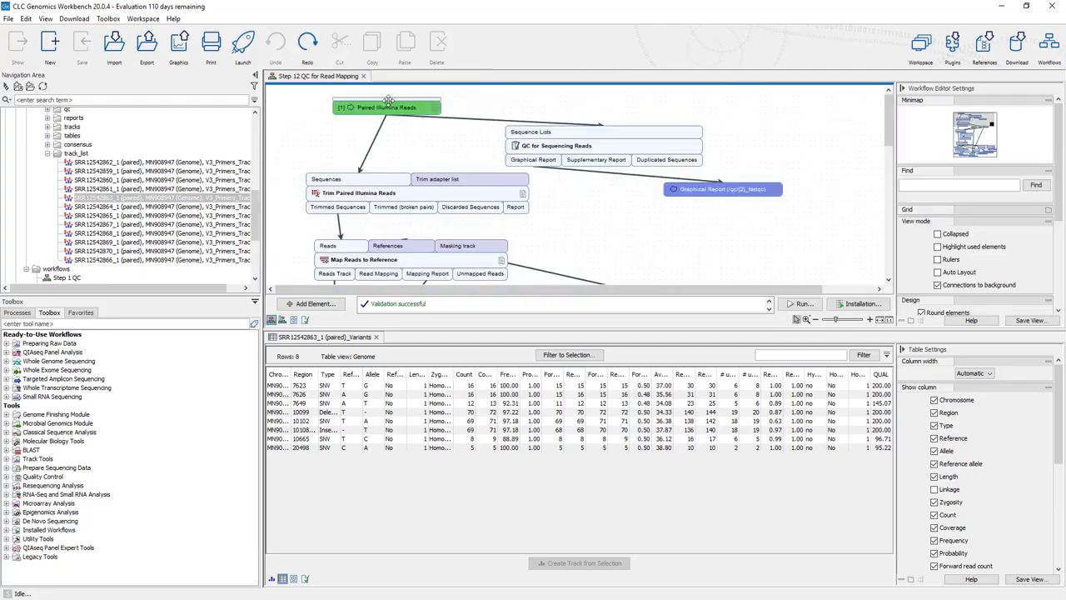
pyautogui.click(377, 336)
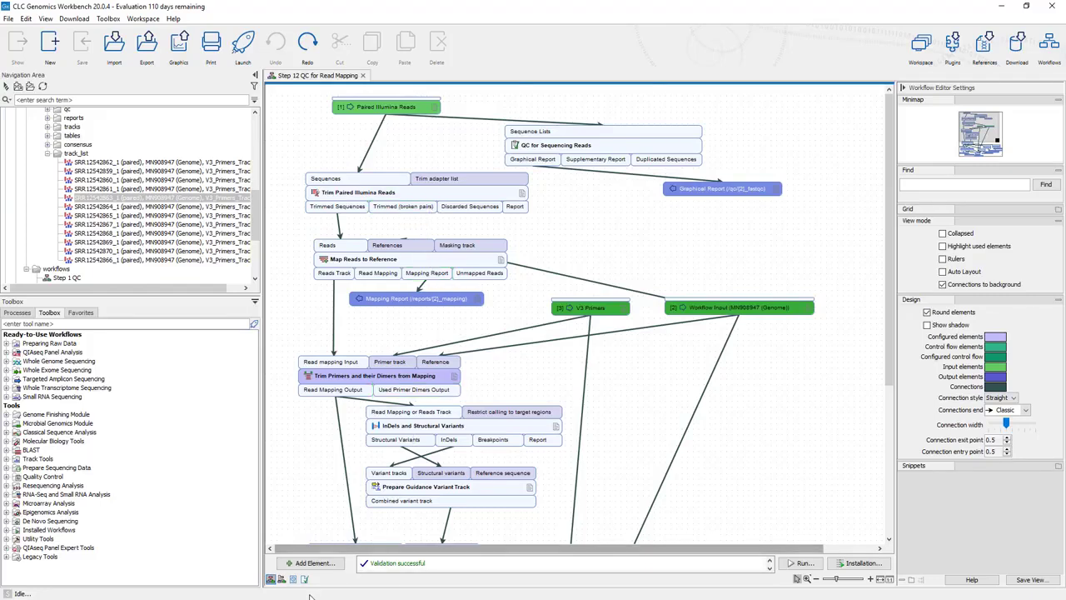
# - Add an Iterate control flow element to the workflow and place it just below the Paired Illumina Reads input
pyautogui.click(313, 563)
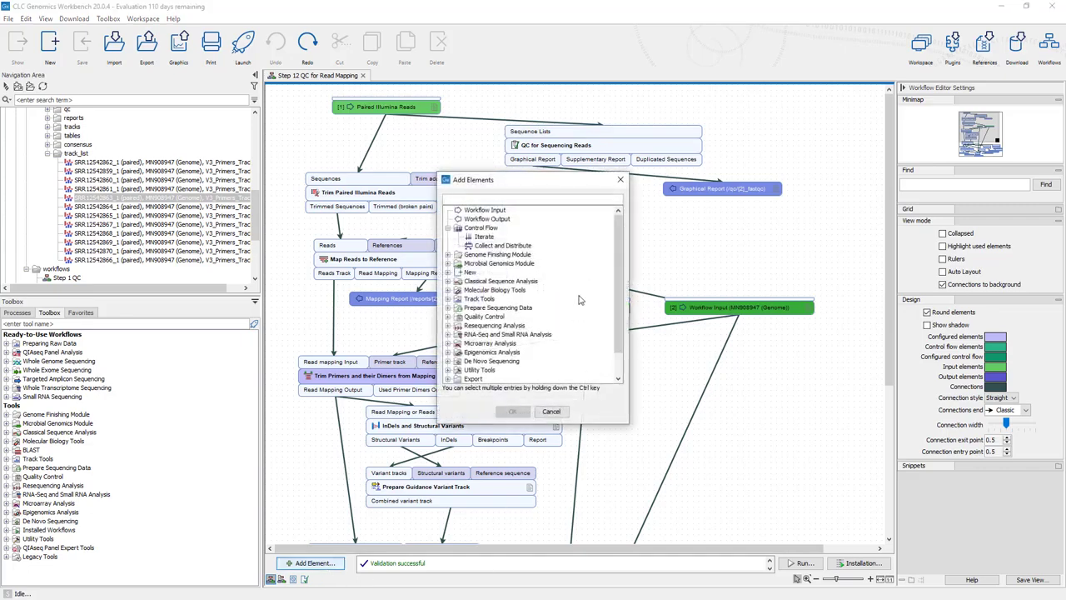
pyautogui.write('iterate')
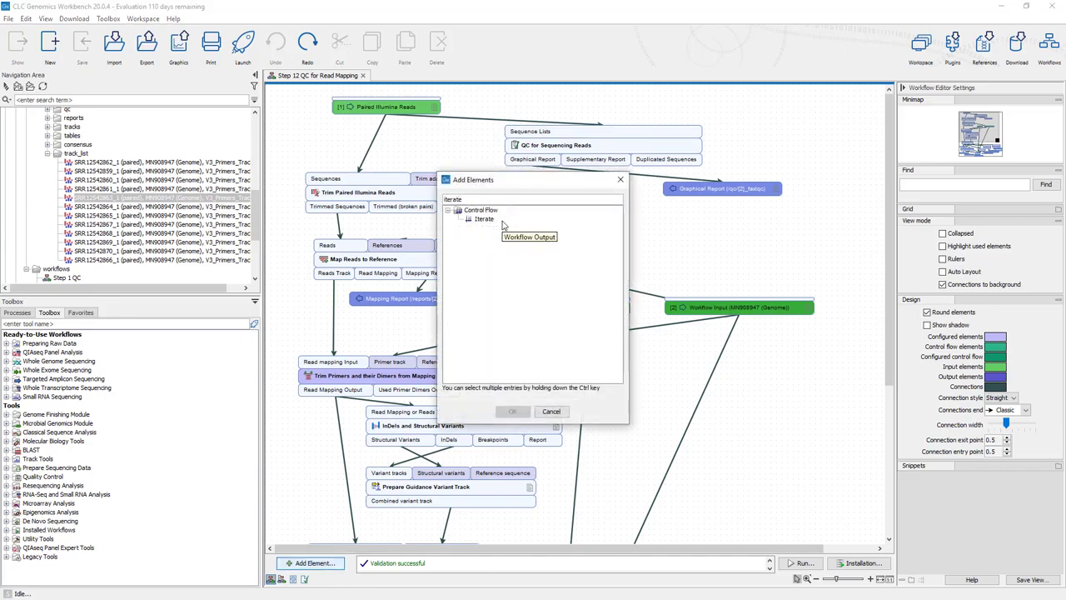
pyautogui.click(485, 219)
pyautogui.click(514, 412)
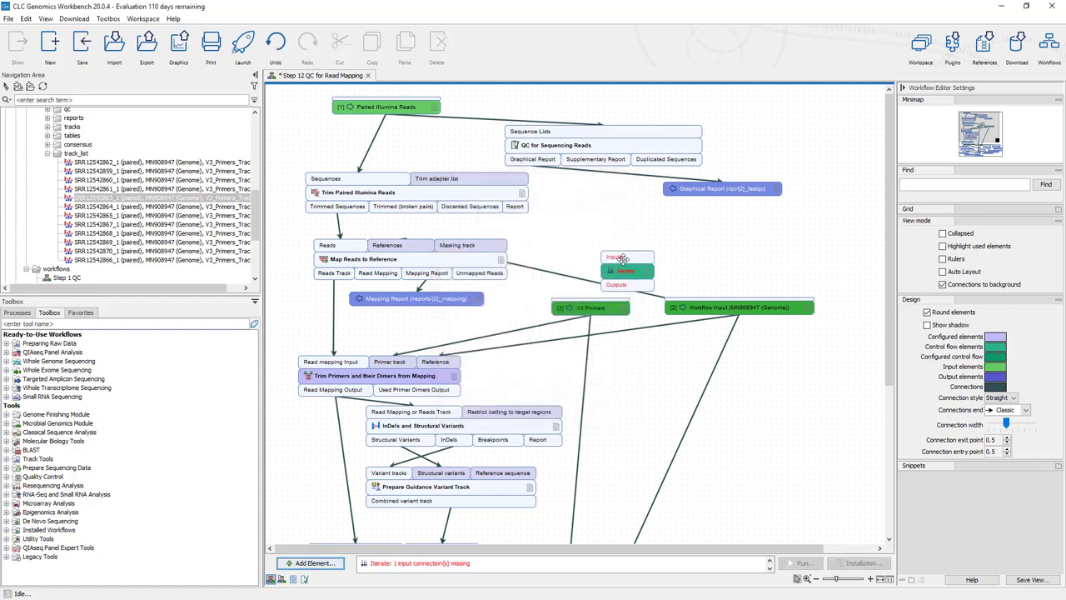
pyautogui.moveTo(623, 266); pyautogui.dragTo(438, 140)
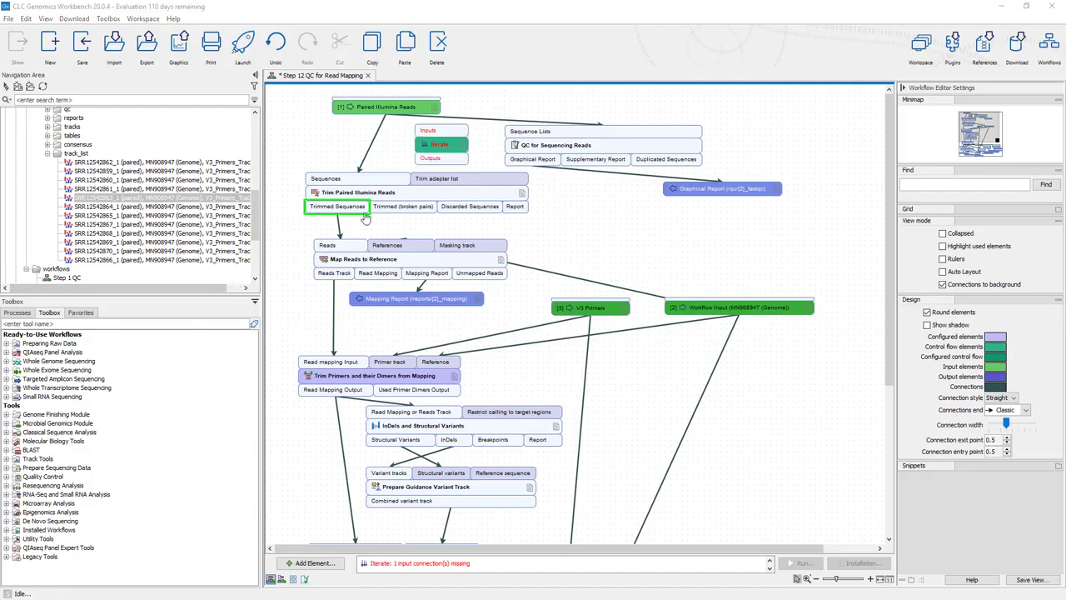
# - Replace the connection from Paired Illumina Reads to Trim Paired Illumina Reads with one to the Iterate element's inputs, shifting the trim element down slightly
pyautogui.moveTo(407, 184); pyautogui.dragTo(399, 197)
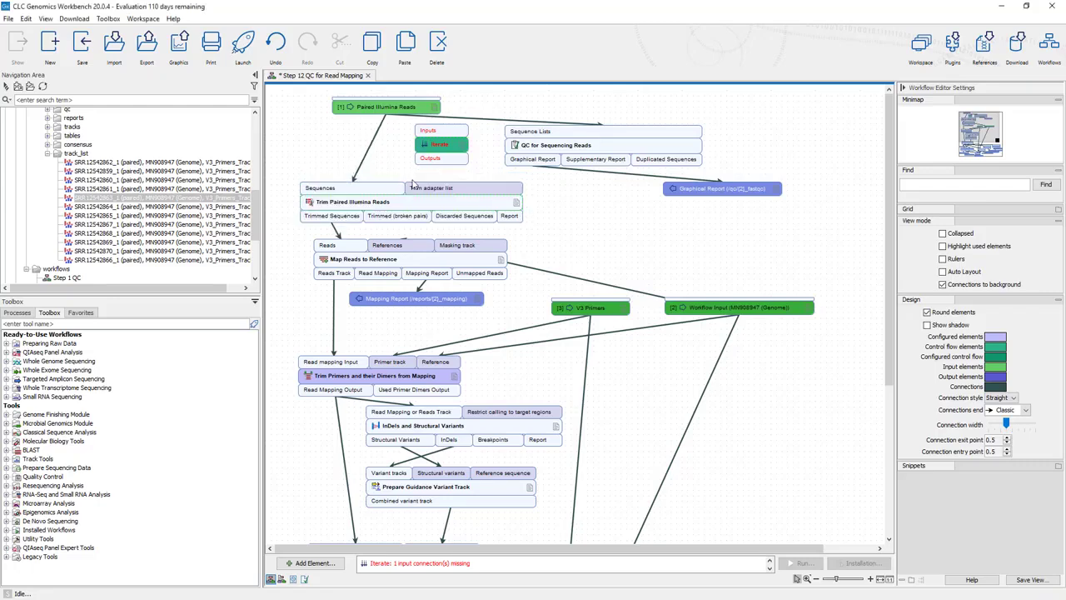
pyautogui.click(370, 154)
pyautogui.press('Delete')
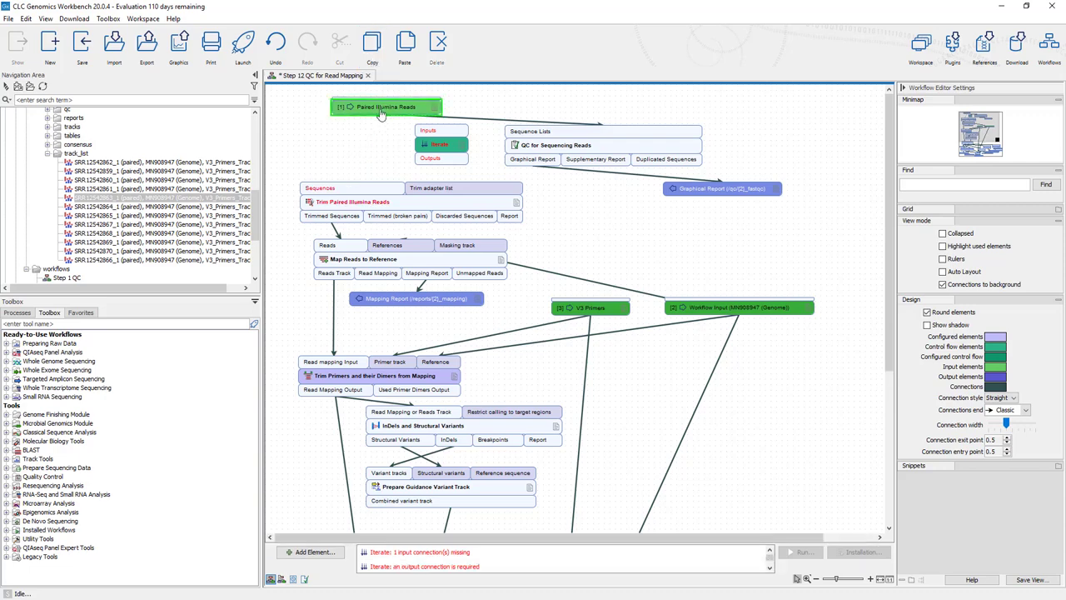
pyautogui.moveTo(386, 114); pyautogui.dragTo(429, 131)
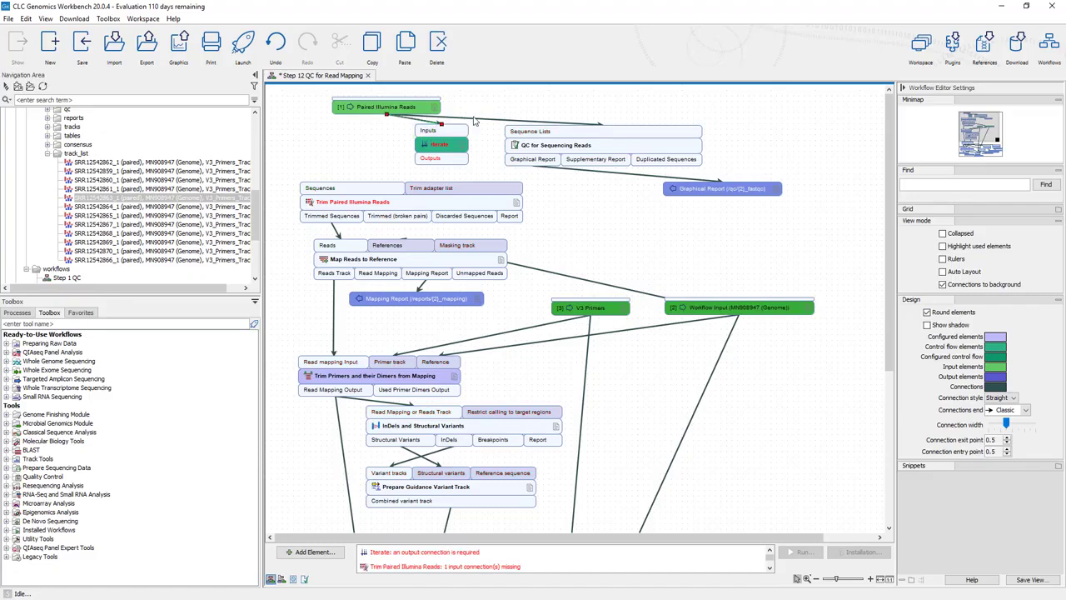
# - Remove the direct Paired Illumina Reads connection to QC for Sequencing Reads, and connect Iterate's outputs to both the trim and QC elements
pyautogui.press('Delete')
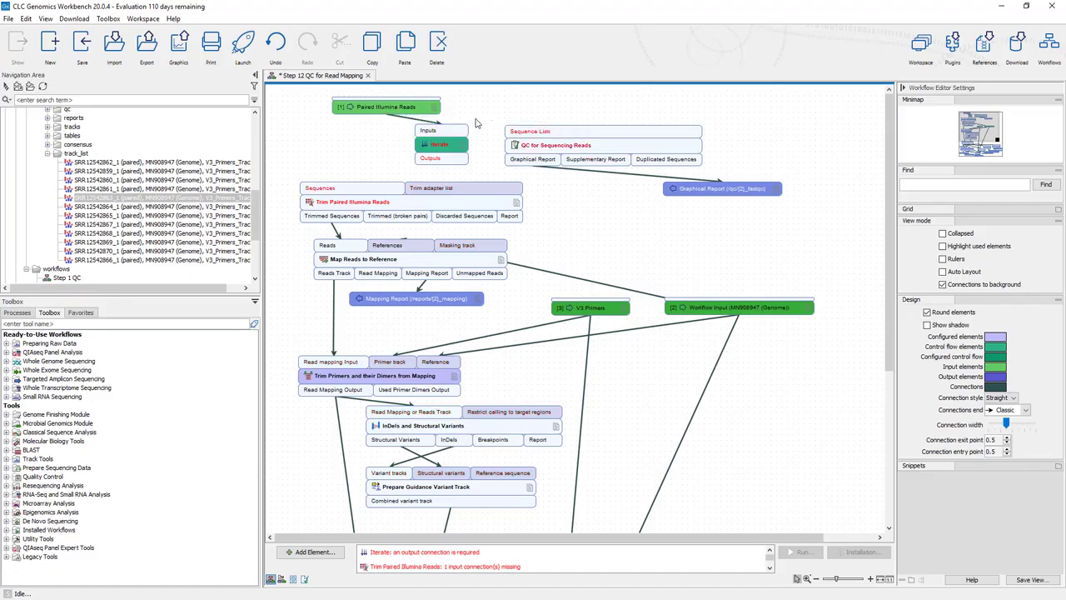
pyautogui.moveTo(440, 164); pyautogui.dragTo(377, 187)
pyautogui.moveTo(441, 161); pyautogui.dragTo(520, 135)
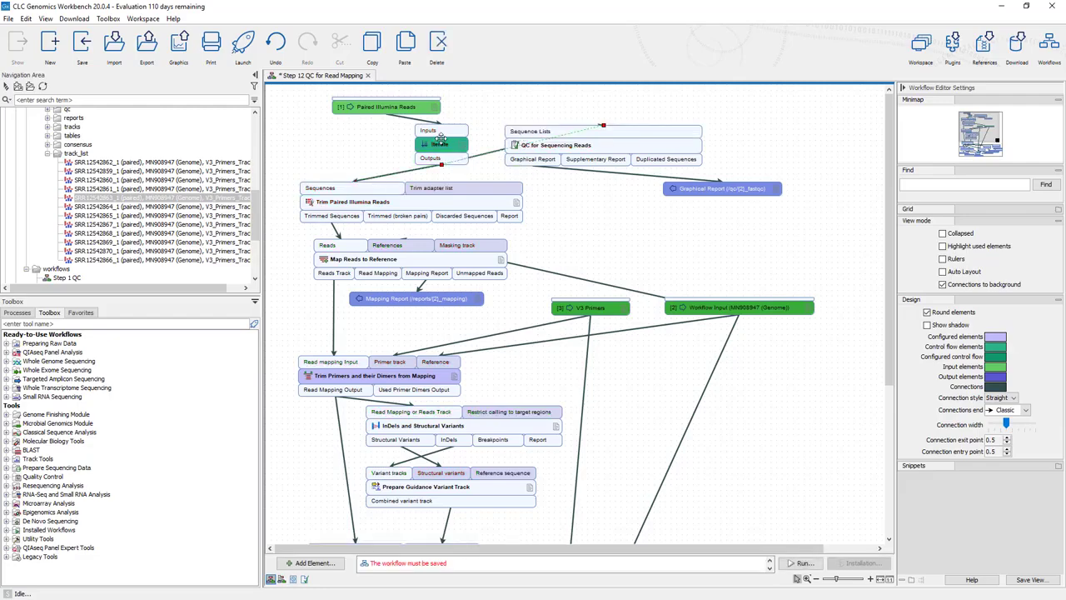
pyautogui.moveTo(438, 135); pyautogui.dragTo(390, 133)
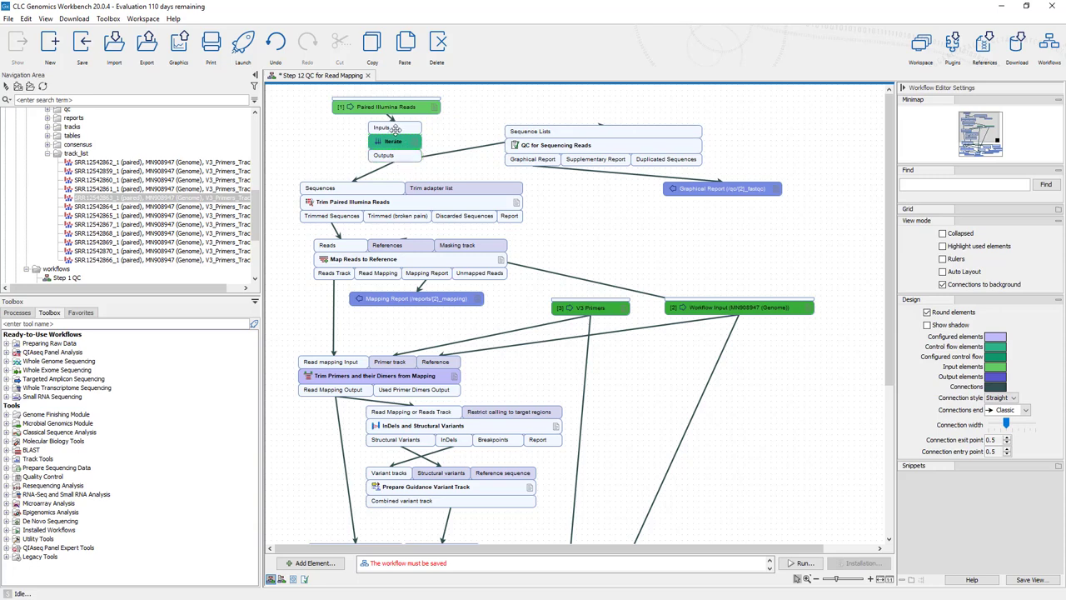
# - Move the existing Track List output well below and to the right of its Create Track List element
pyautogui.scroll(-5, 503, 374)
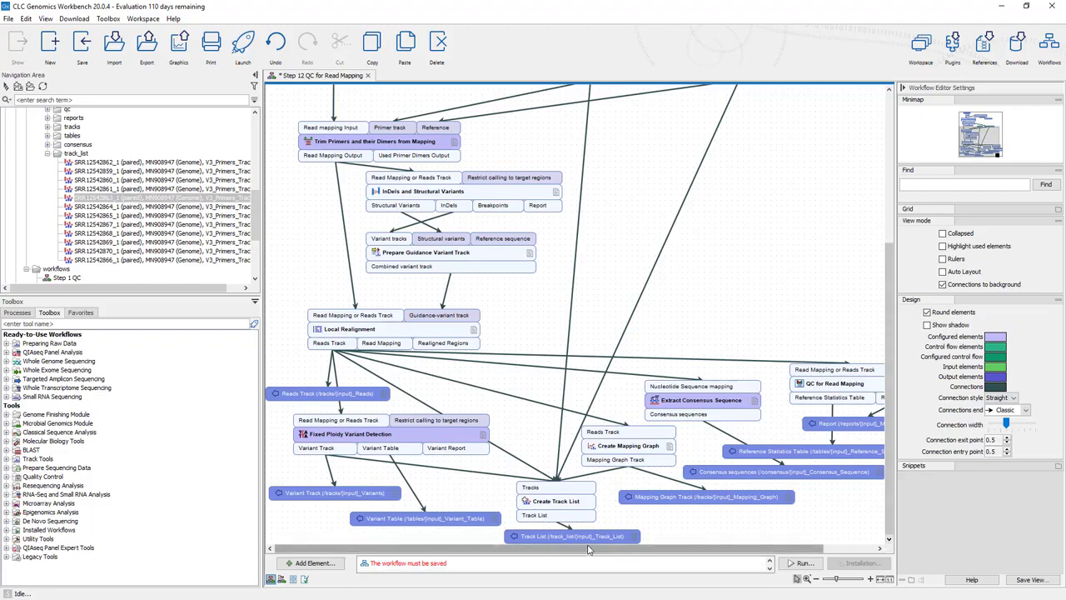
pyautogui.scroll(-1, 590, 540)
pyautogui.moveTo(594, 561); pyautogui.dragTo(609, 493)
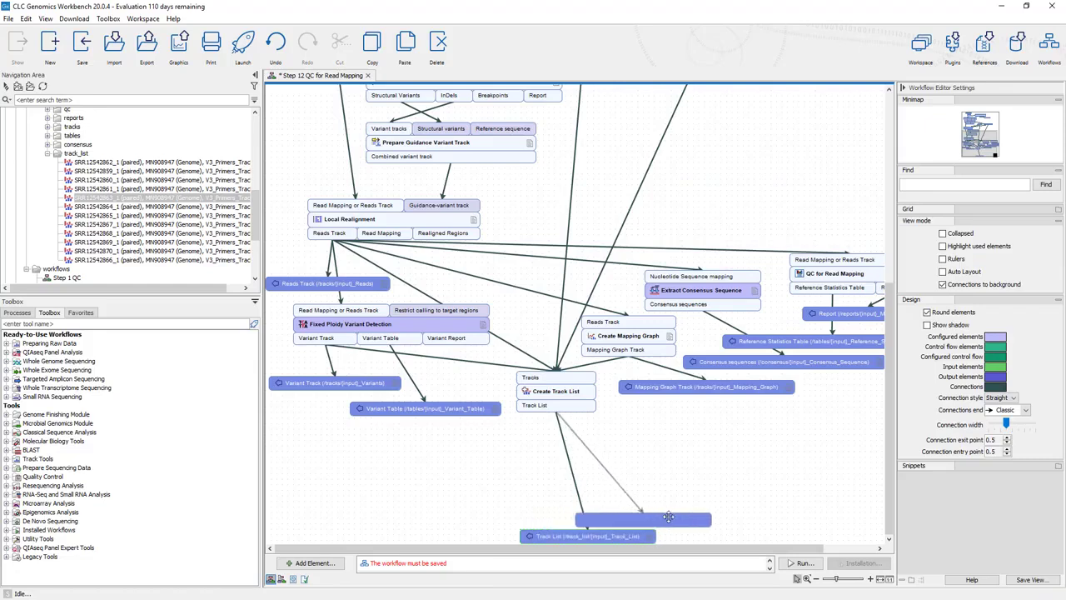
pyautogui.moveTo(612, 533); pyautogui.dragTo(713, 532)
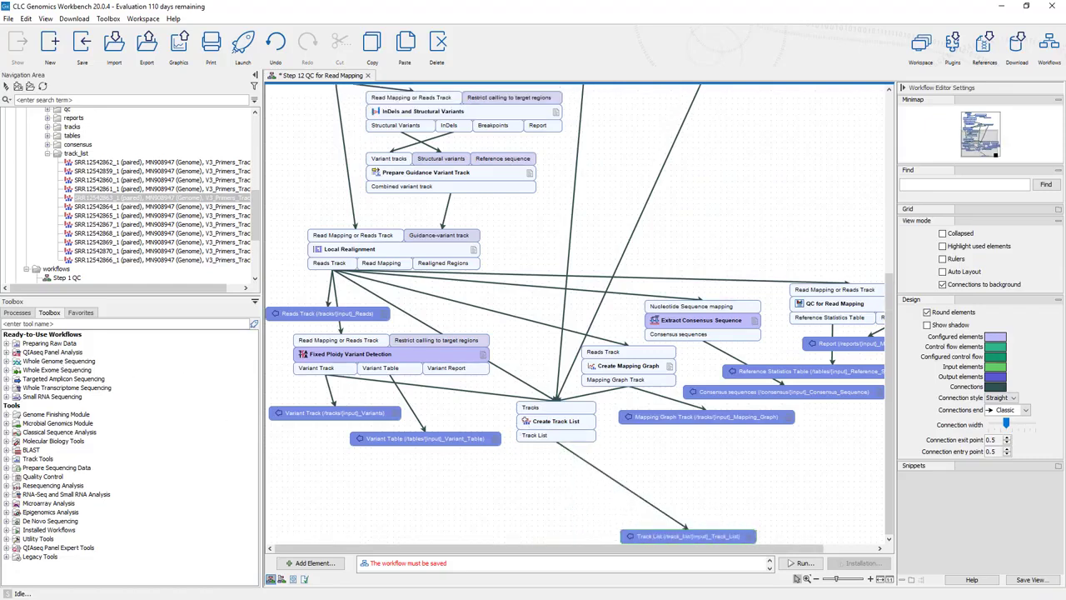
# - Add a Collect and Distribute control flow element and place it beneath the Variant Track and Variant Table outputs
pyautogui.click(313, 563)
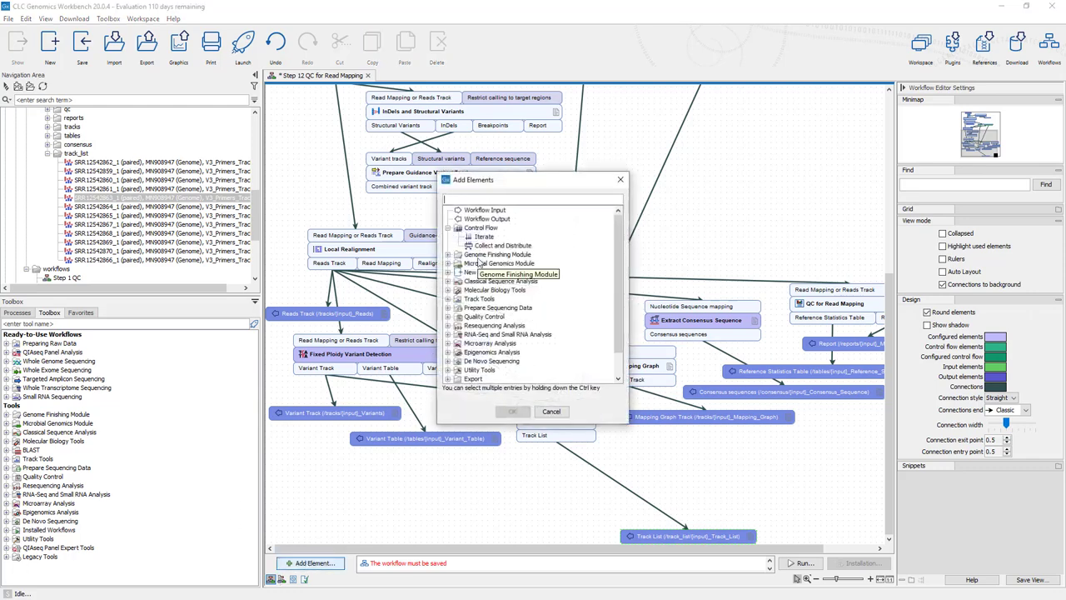
pyautogui.write('coll')
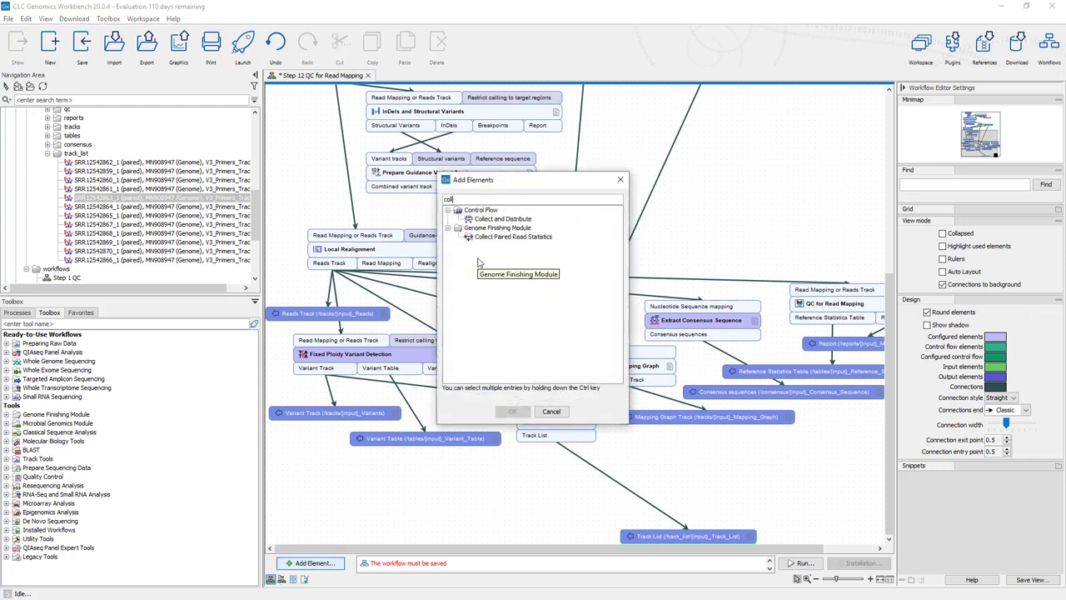
pyautogui.click(517, 219)
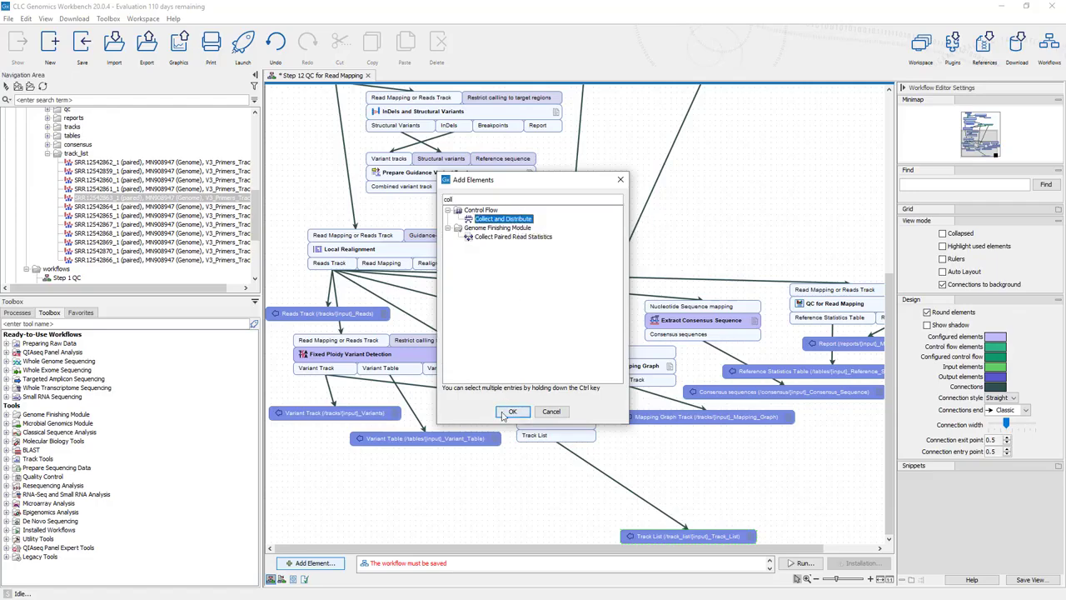
pyautogui.click(512, 411)
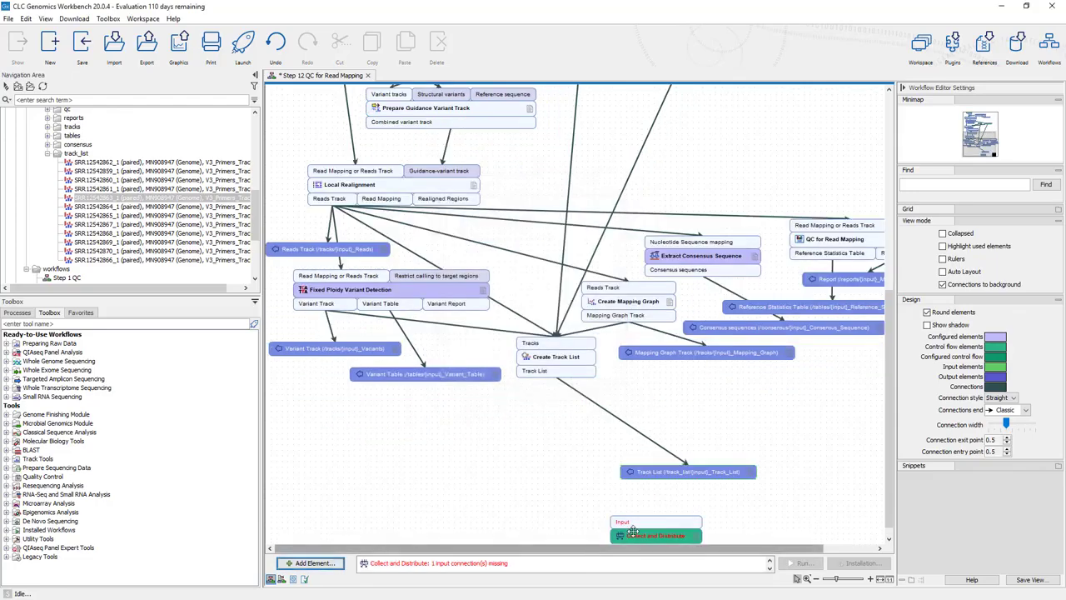
pyautogui.moveTo(621, 523); pyautogui.dragTo(389, 434)
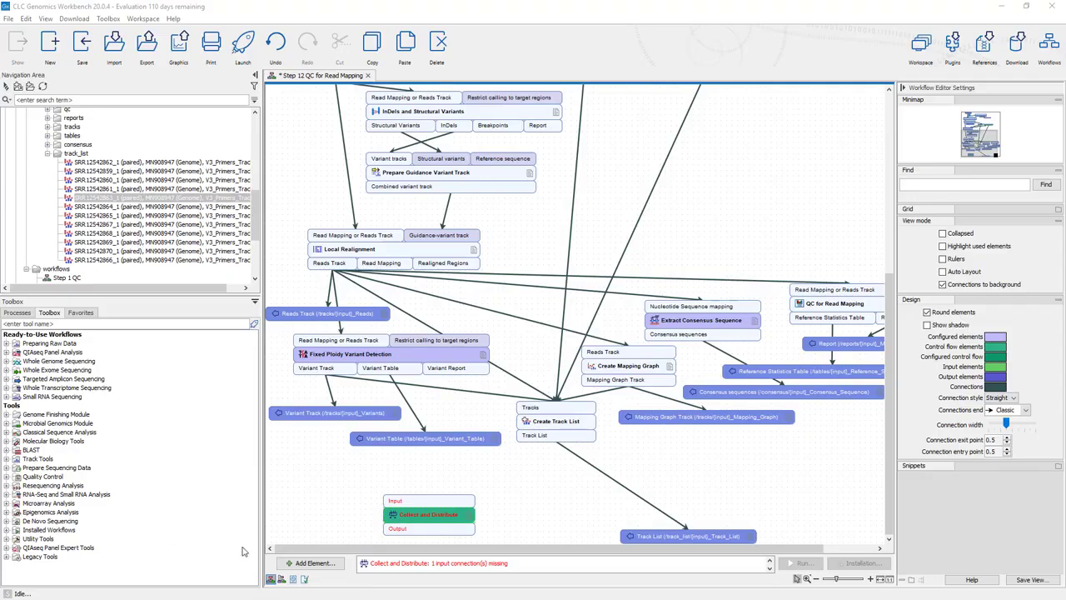
pyautogui.moveTo(424, 505); pyautogui.dragTo(346, 483)
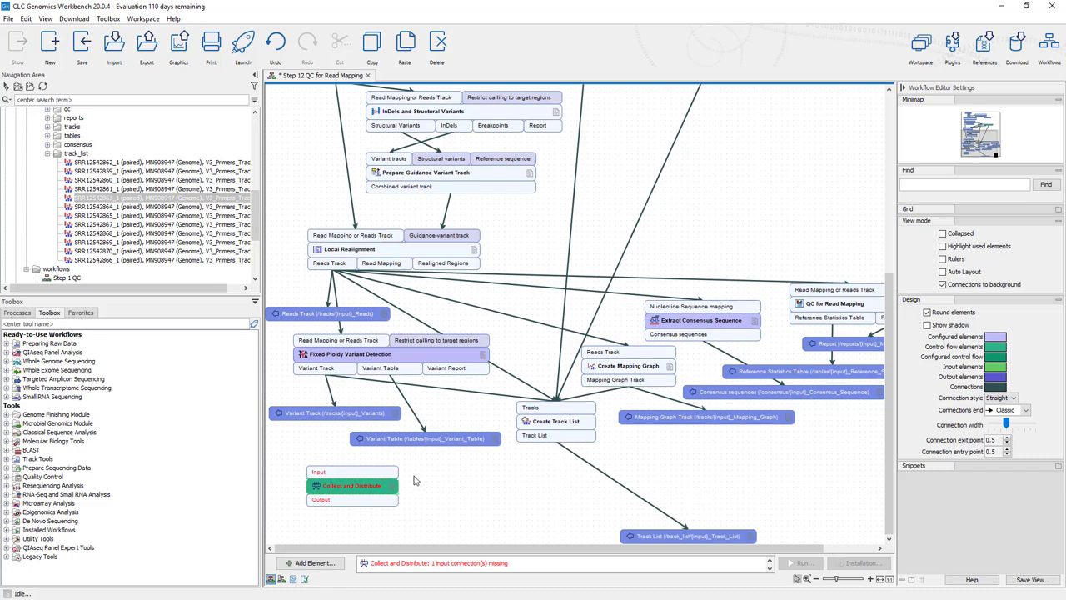
# - Add a second Create Track List element to the workflow, below and to the right of Collect and Distribute
pyautogui.click(316, 564)
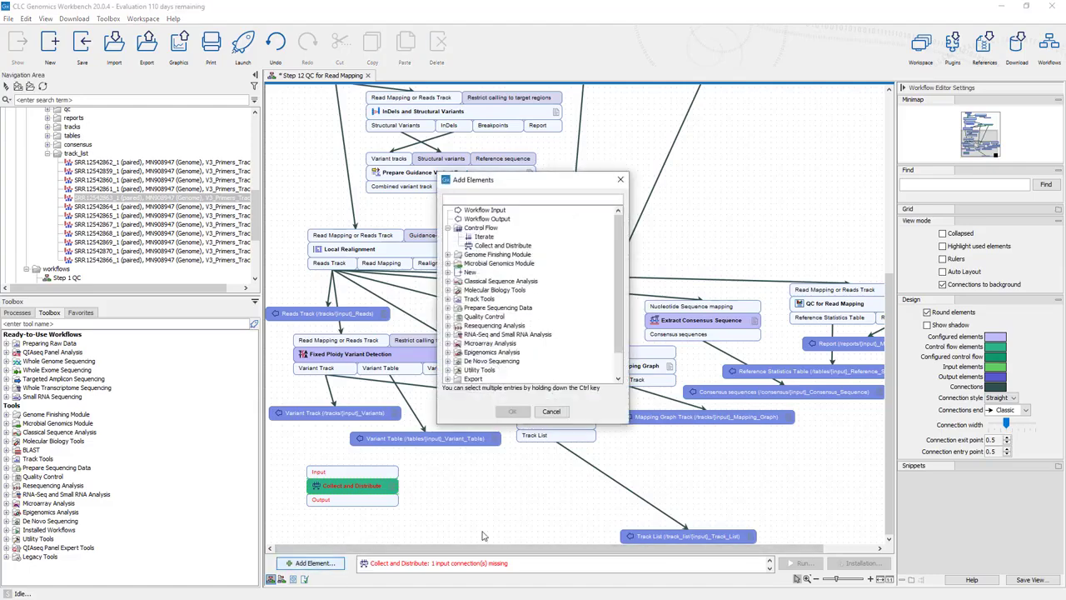
pyautogui.write('creat')
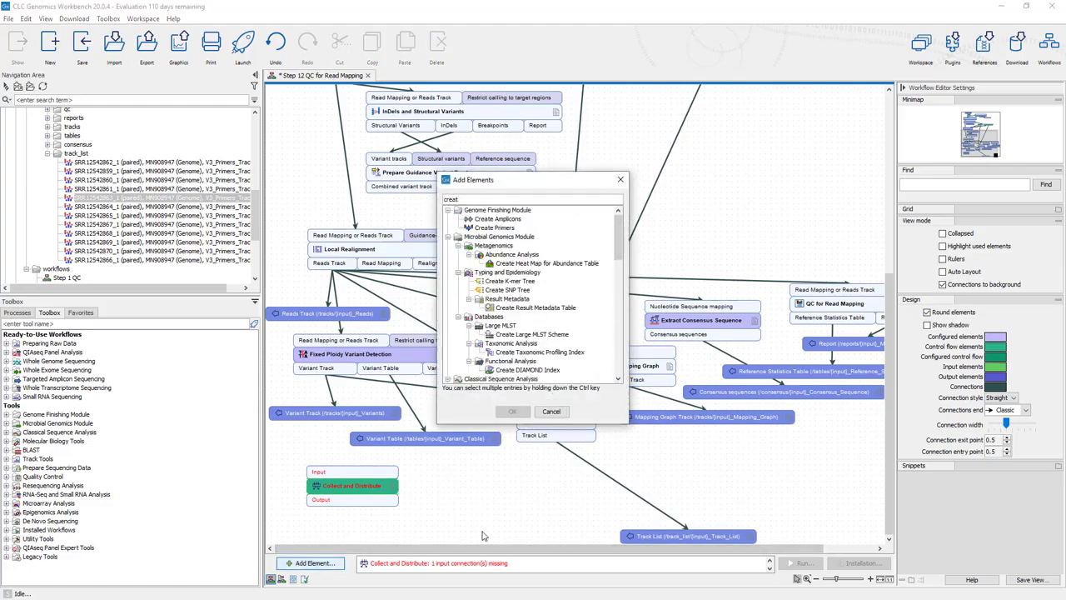
pyautogui.write('e tra')
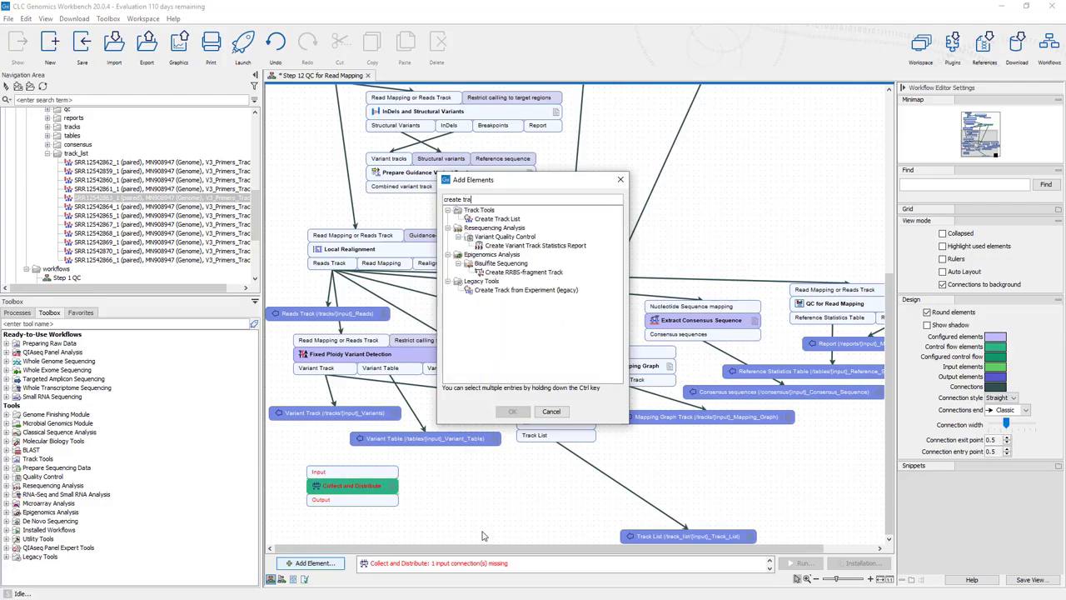
pyautogui.click(498, 219)
pyautogui.click(515, 411)
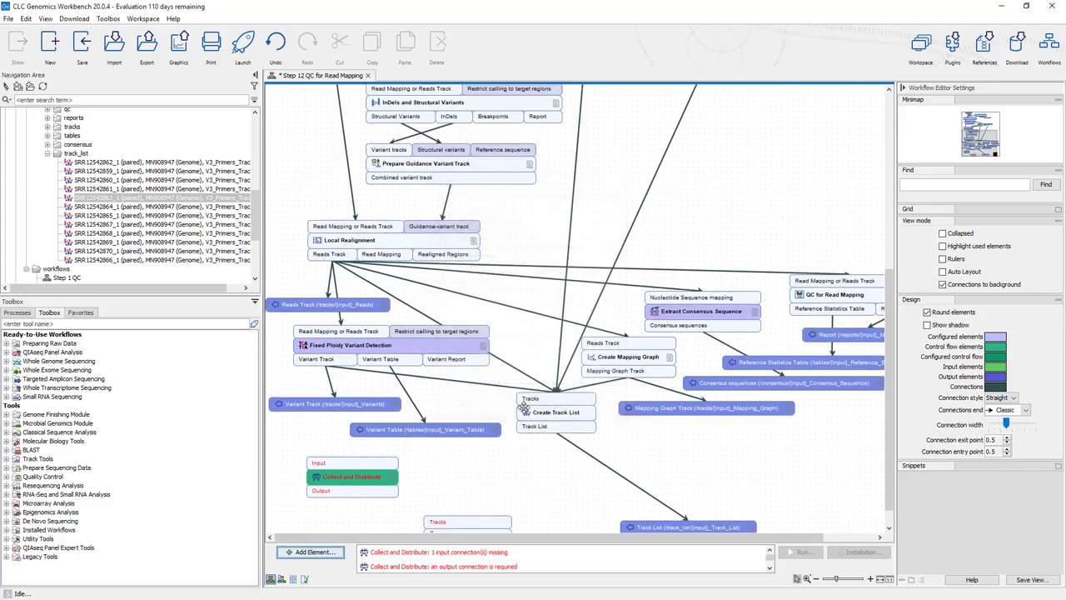
pyautogui.click(481, 525)
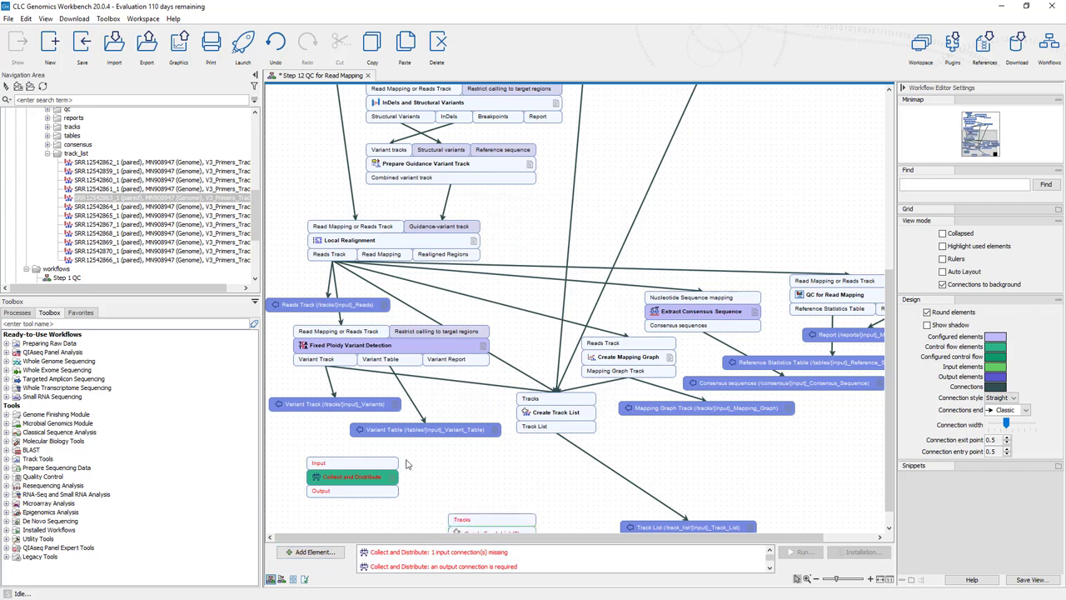
# - Add a second Collect and Distribute element and place it beside the first, above the new Create Track List element
pyautogui.click(325, 550)
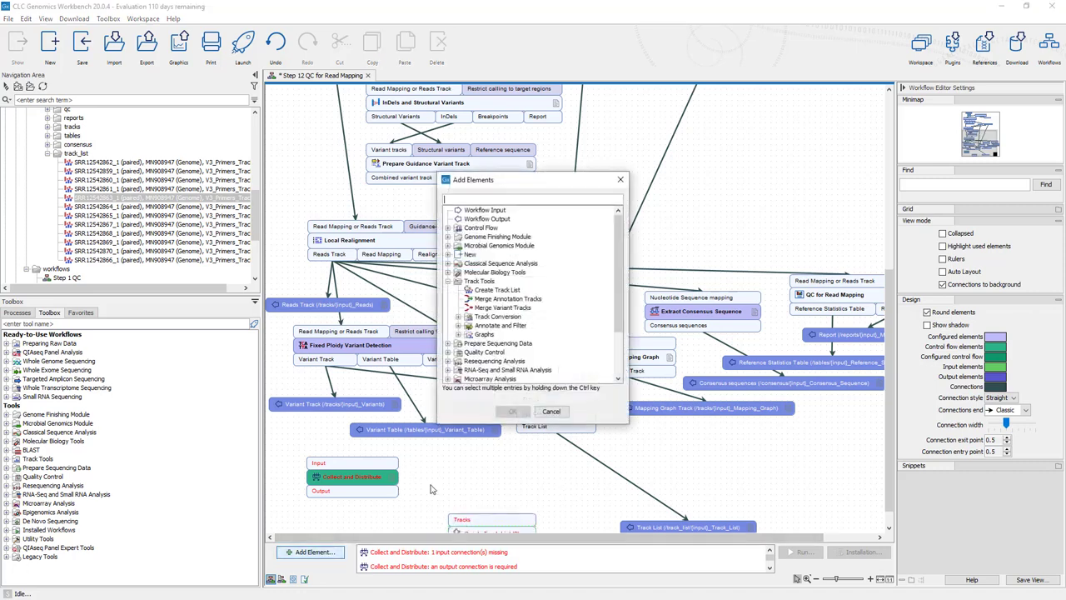
pyautogui.write('colle')
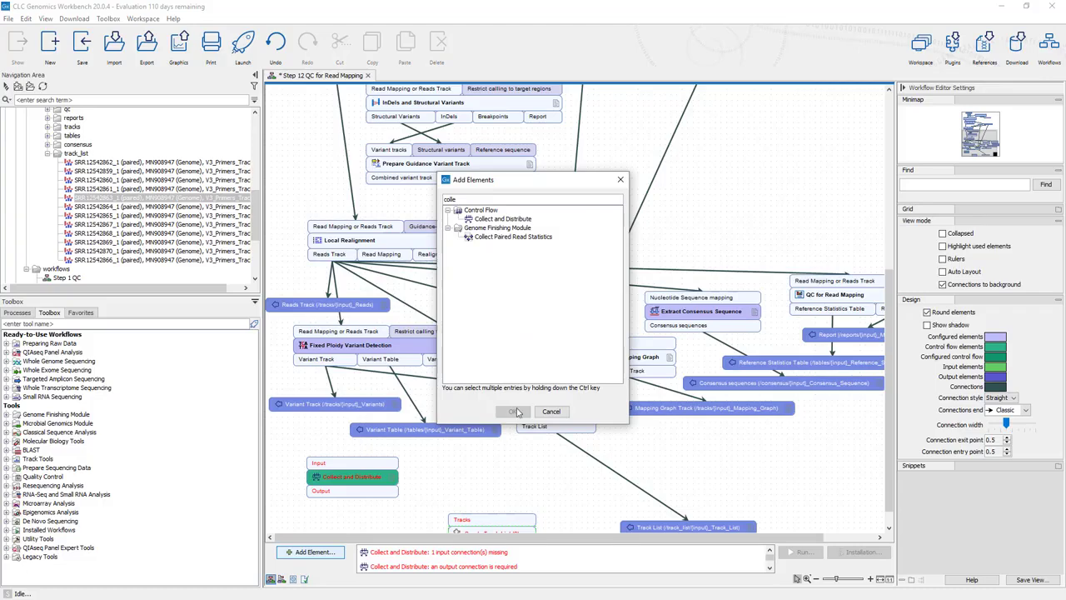
pyautogui.click(510, 219)
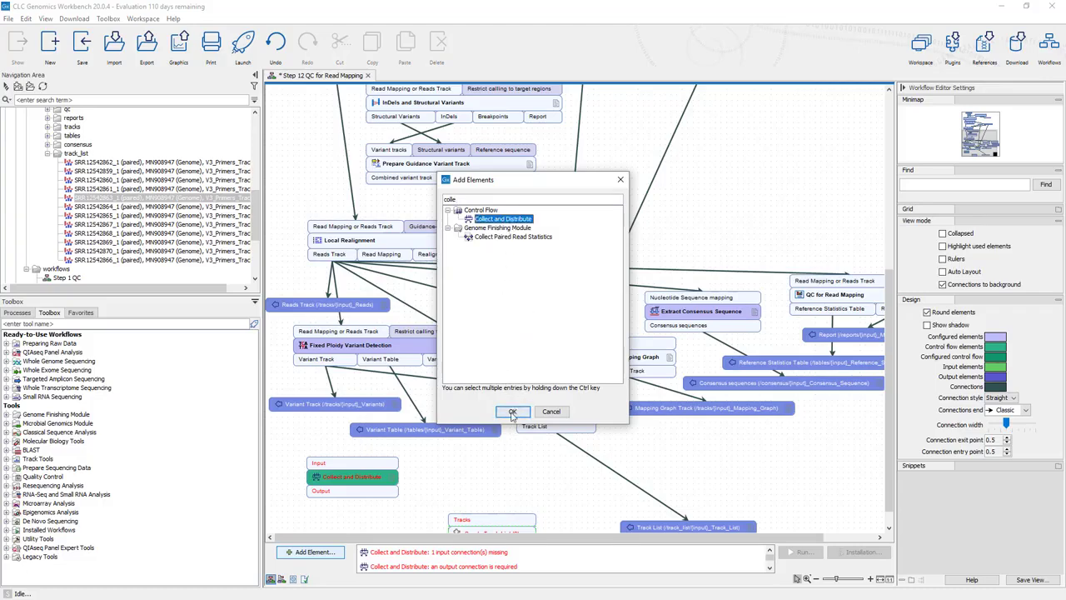
pyautogui.click(512, 412)
pyautogui.moveTo(502, 519); pyautogui.dragTo(472, 440)
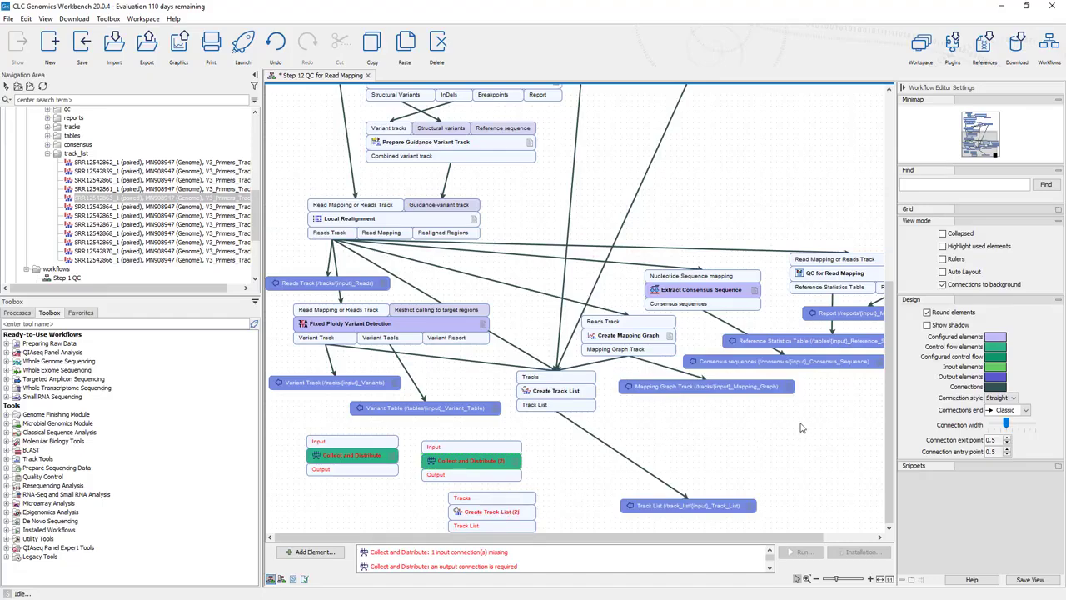
# - Connect the V3 Primers and MN908947 (Genome) inputs to the Tracks input of Create Track List (2)
pyautogui.scroll(6, 814, 219)
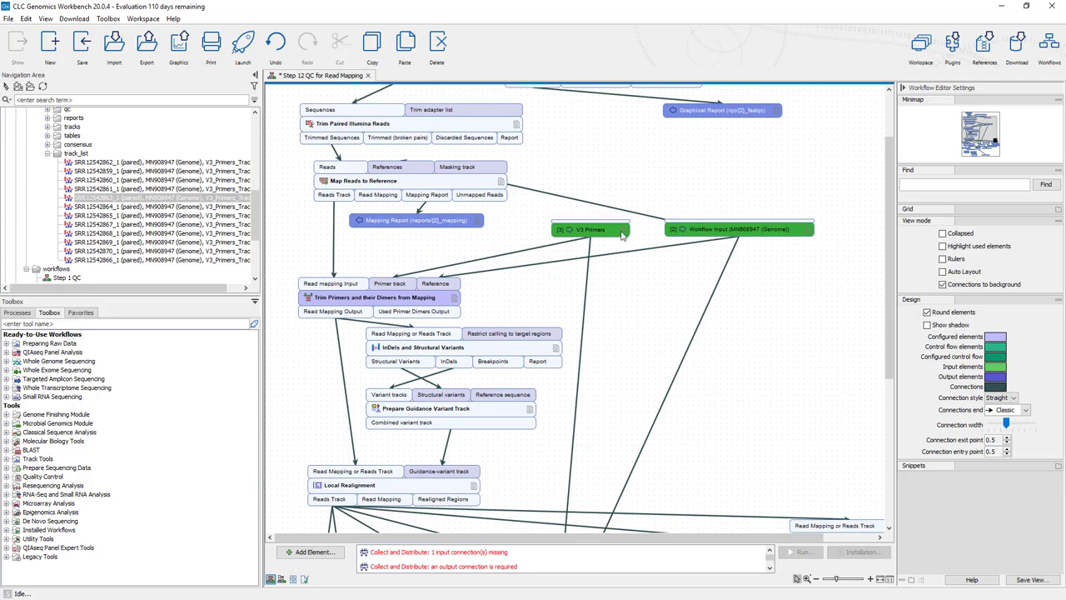
pyautogui.moveTo(605, 238); pyautogui.dragTo(504, 327)
pyautogui.scroll(10, 542, 329)
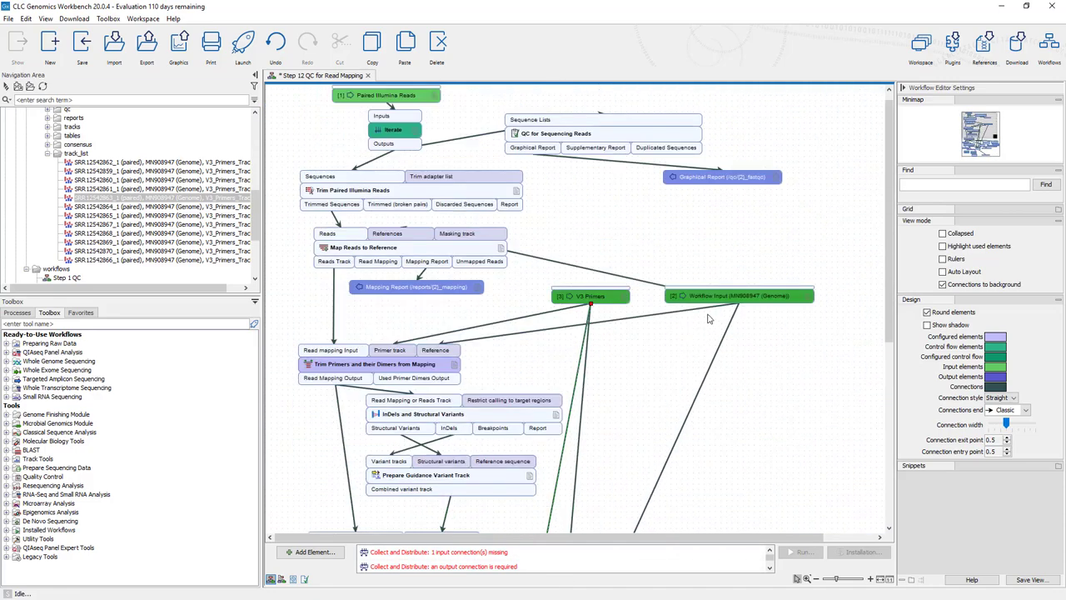
pyautogui.moveTo(721, 305); pyautogui.dragTo(497, 230)
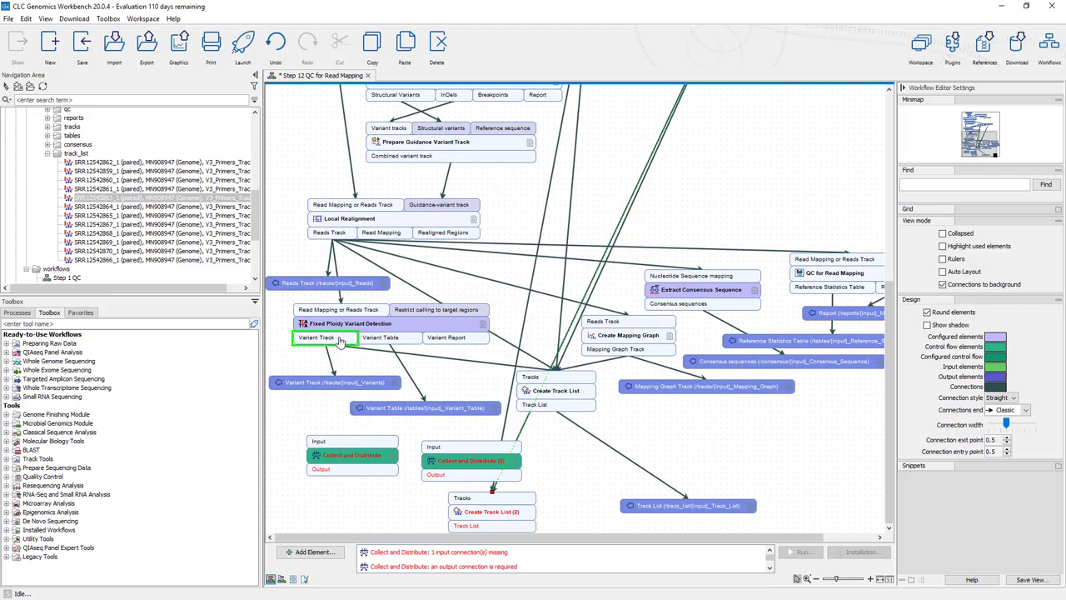
# - Route the Variant Track and Mapping Graph Track outputs through separate Collect and Distribute elements into the Tracks input of Create Track List (2)
pyautogui.moveTo(339, 341); pyautogui.dragTo(326, 443)
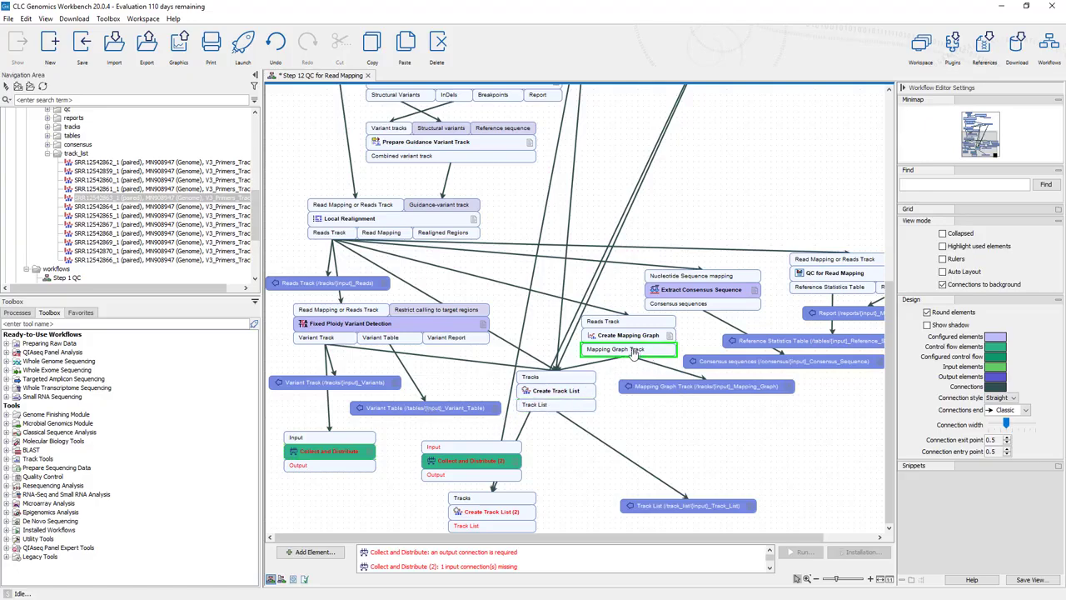
pyautogui.moveTo(633, 353)
pyautogui.mouseDown()
pyautogui.moveTo(470, 447)
pyautogui.moveTo(433, 448)
pyautogui.mouseUp()
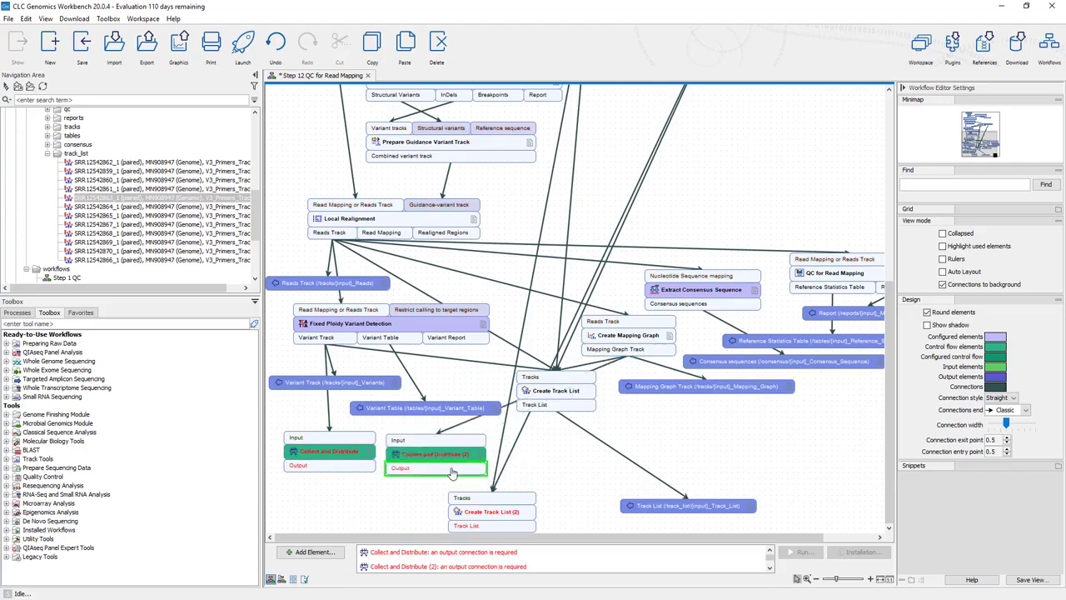
pyautogui.moveTo(451, 473); pyautogui.dragTo(491, 492)
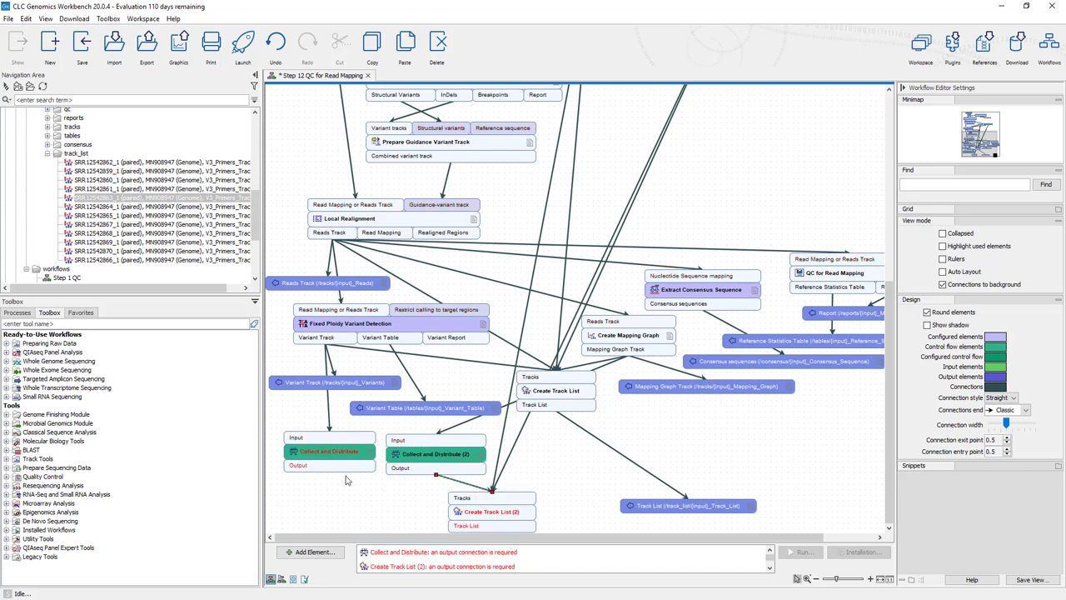
pyautogui.moveTo(330, 471); pyautogui.dragTo(492, 493)
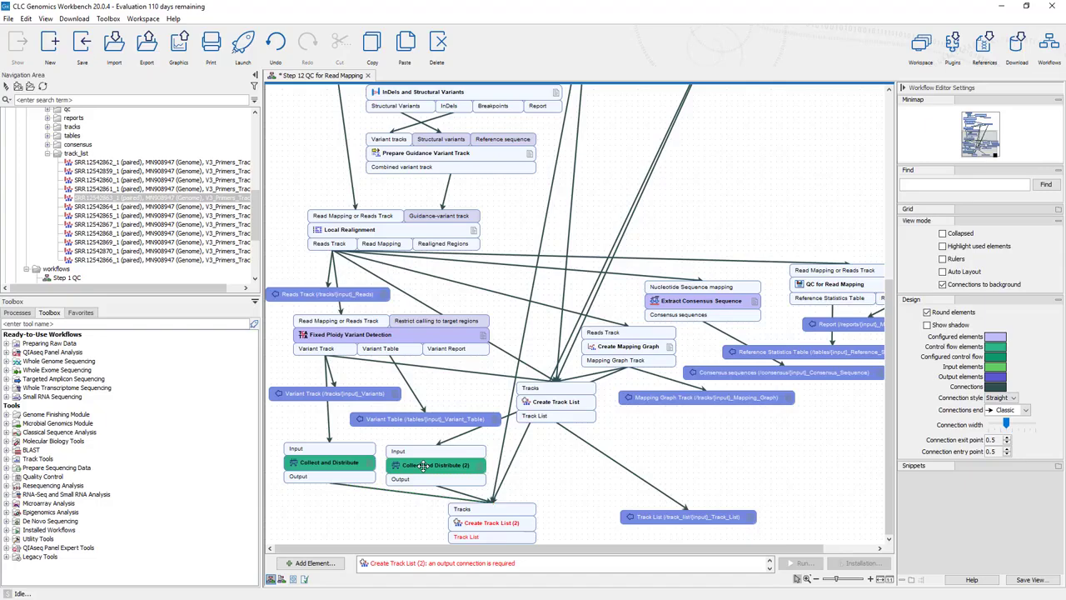
pyautogui.doubleClick(423, 466)
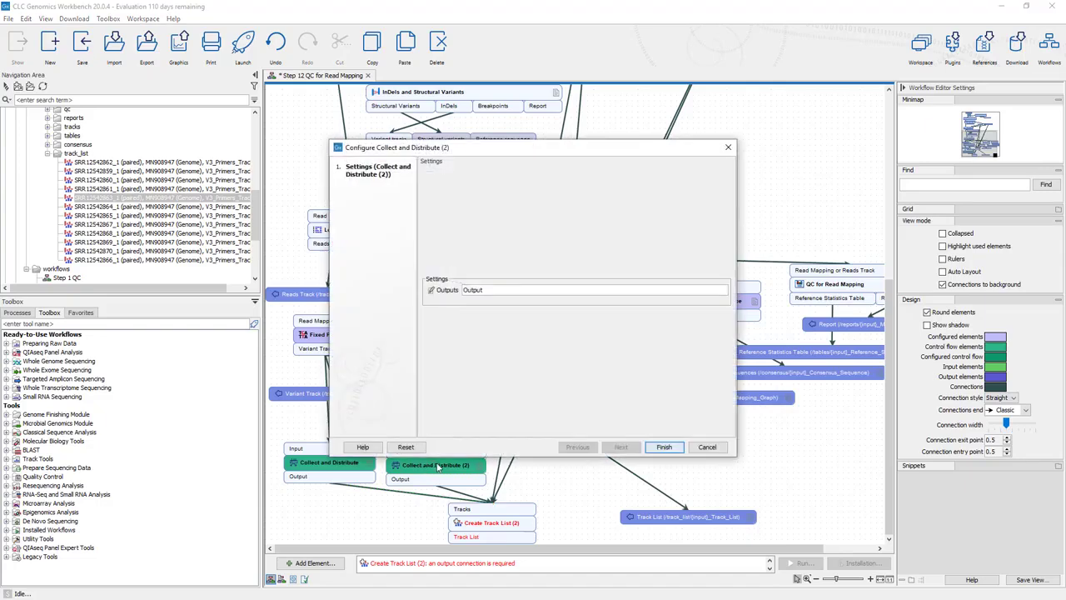
pyautogui.click(706, 447)
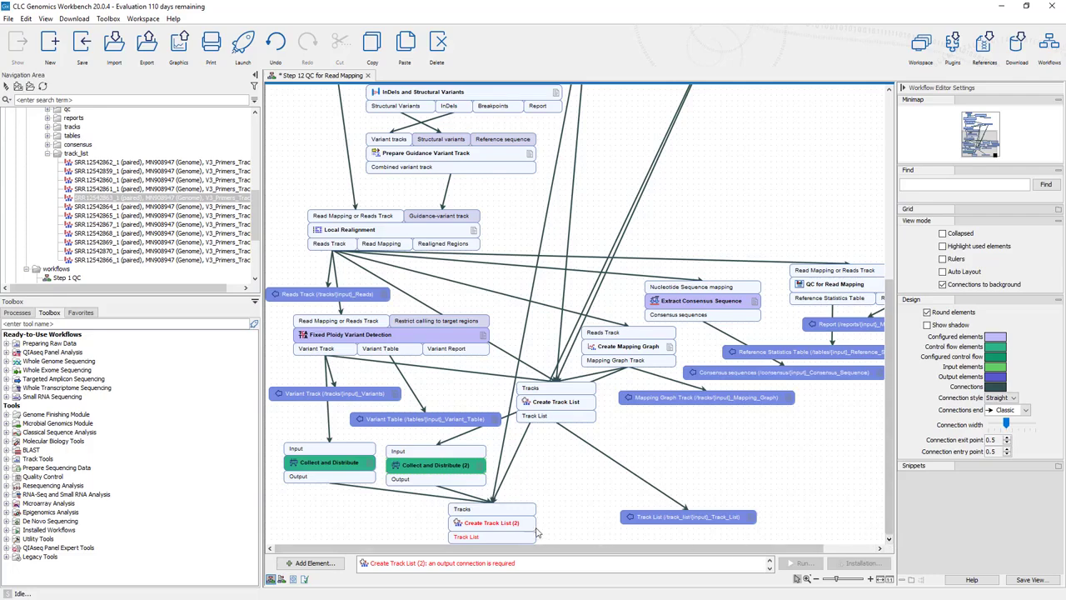
# - Use the Track List of Create Track List (2) as a workflow output with custom name /composite/{input}_Maser_Track, placing it directly below
pyautogui.rightClick(505, 537)
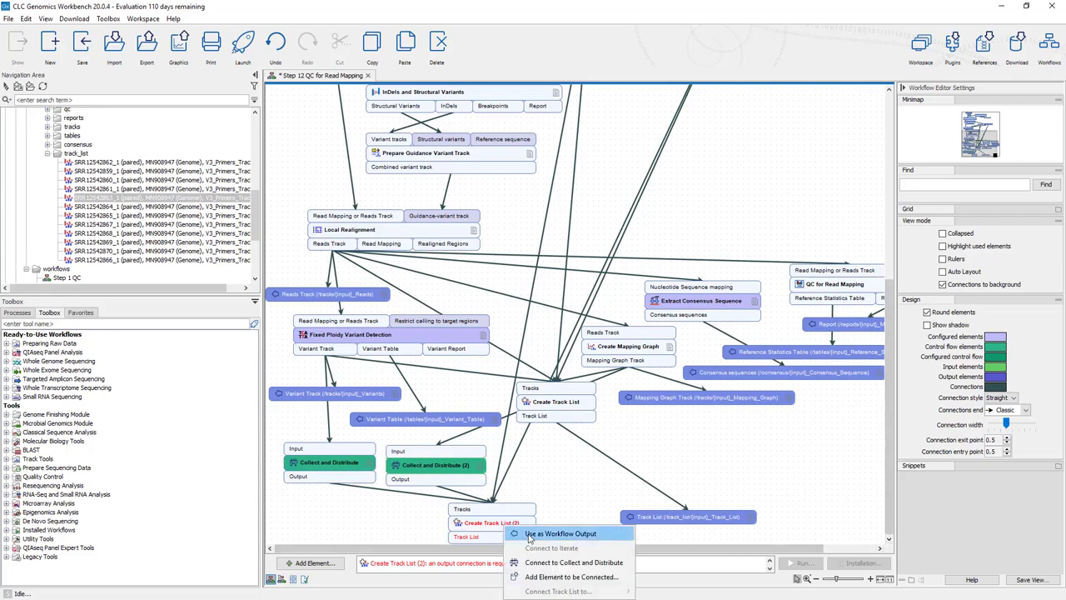
pyautogui.click(530, 536)
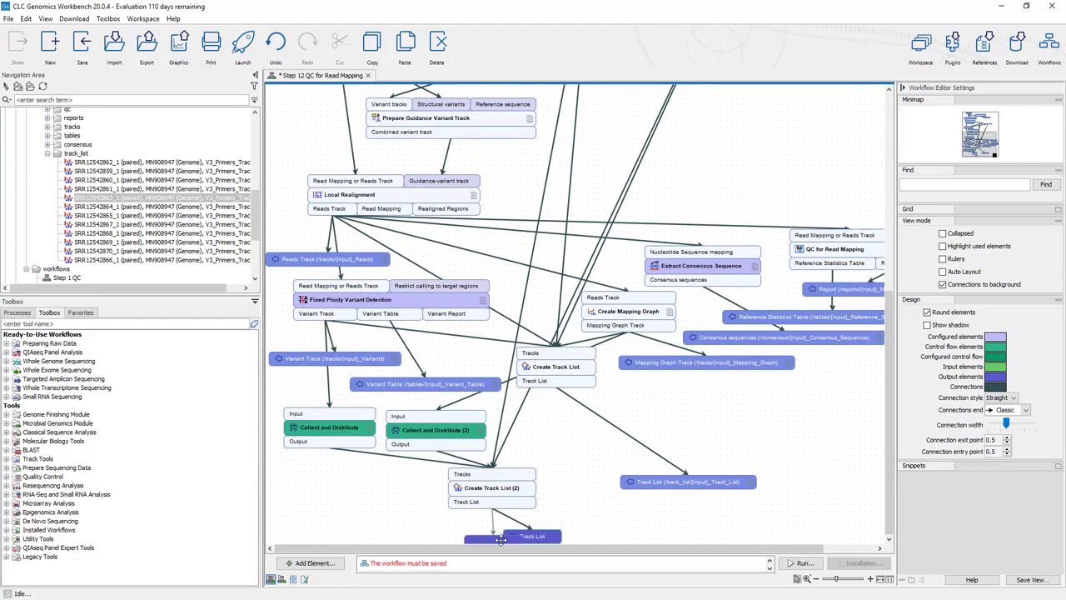
pyautogui.moveTo(500, 540); pyautogui.dragTo(496, 541)
pyautogui.doubleClick(496, 542)
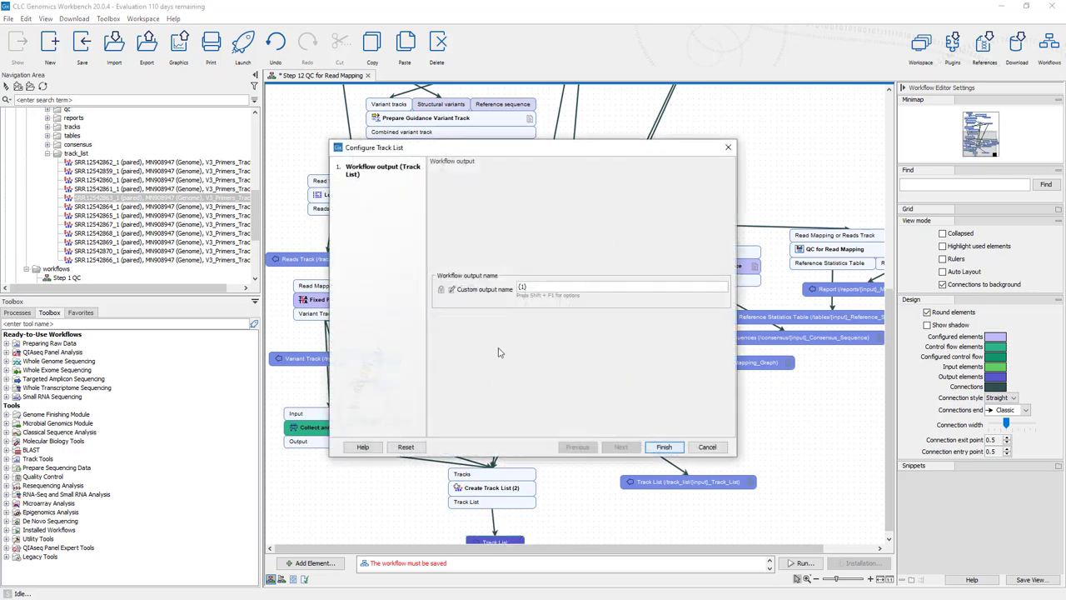
pyautogui.press('BackSpace')
pyautogui.press('BackSpace')
pyautogui.press('BackSpace')
pyautogui.click(662, 448)
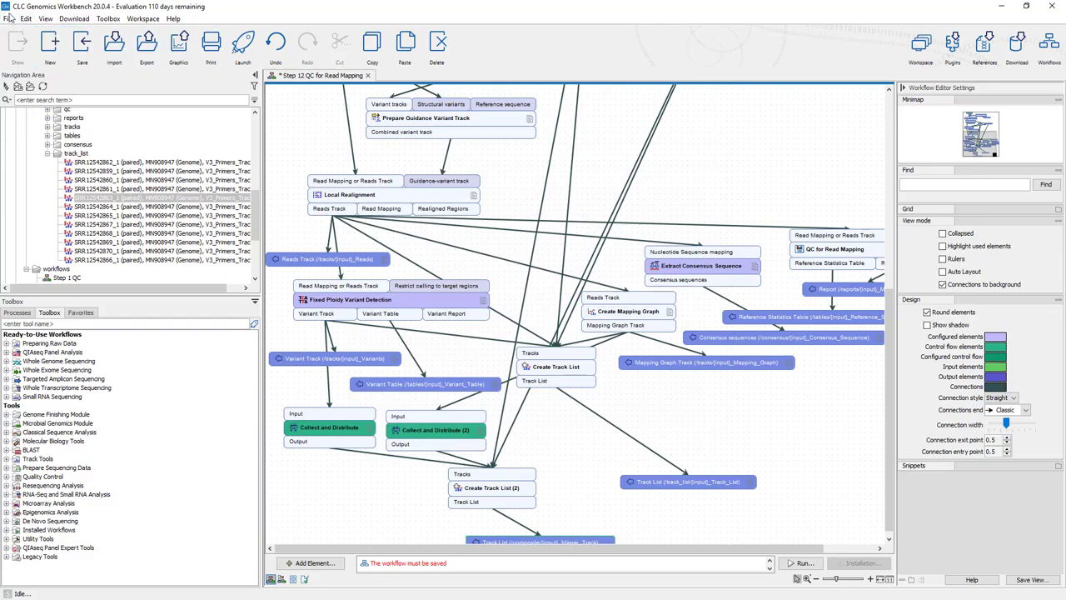
# - Start saving the workflow as a new copy, choosing the tutorial's workflows folder as its location
pyautogui.click(8, 20)
pyautogui.click(33, 135)
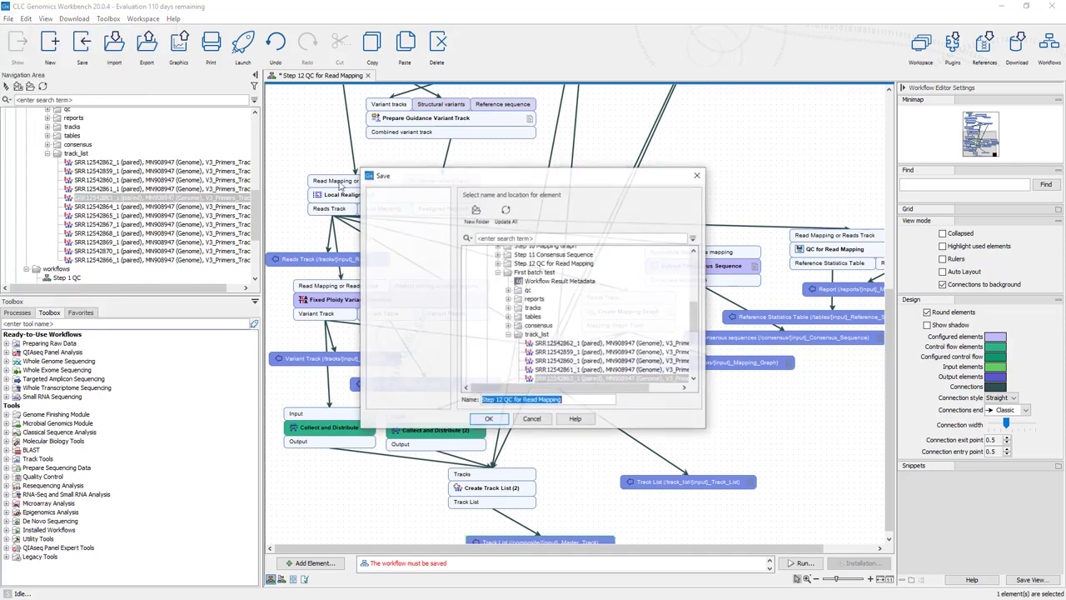
pyautogui.scroll(-5, 571, 383)
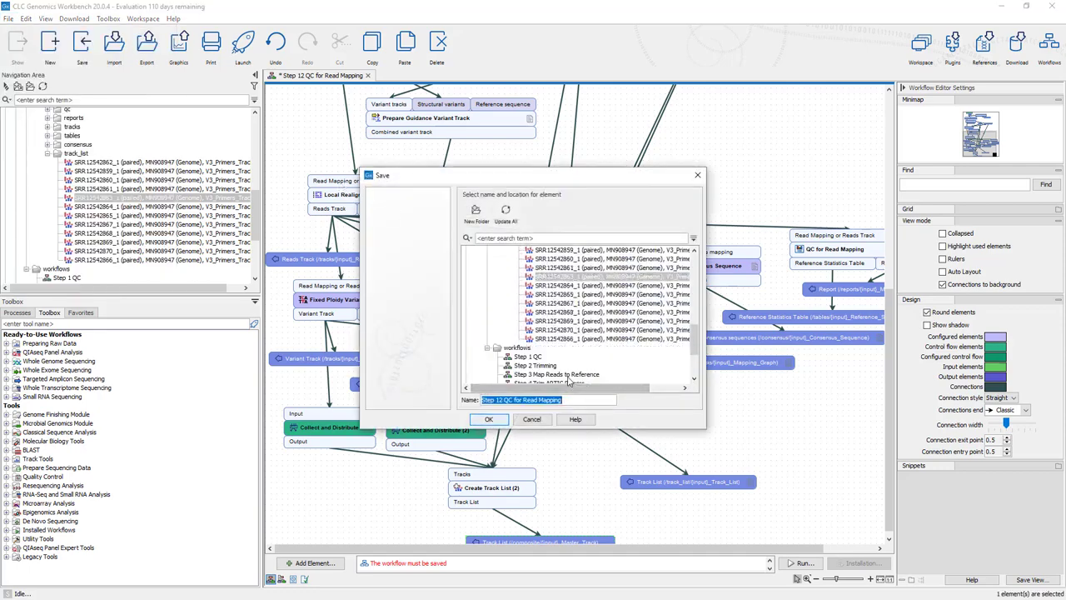
pyautogui.scroll(4, 548, 321)
pyautogui.scroll(-2, 550, 340)
pyautogui.scroll(-3, 550, 340)
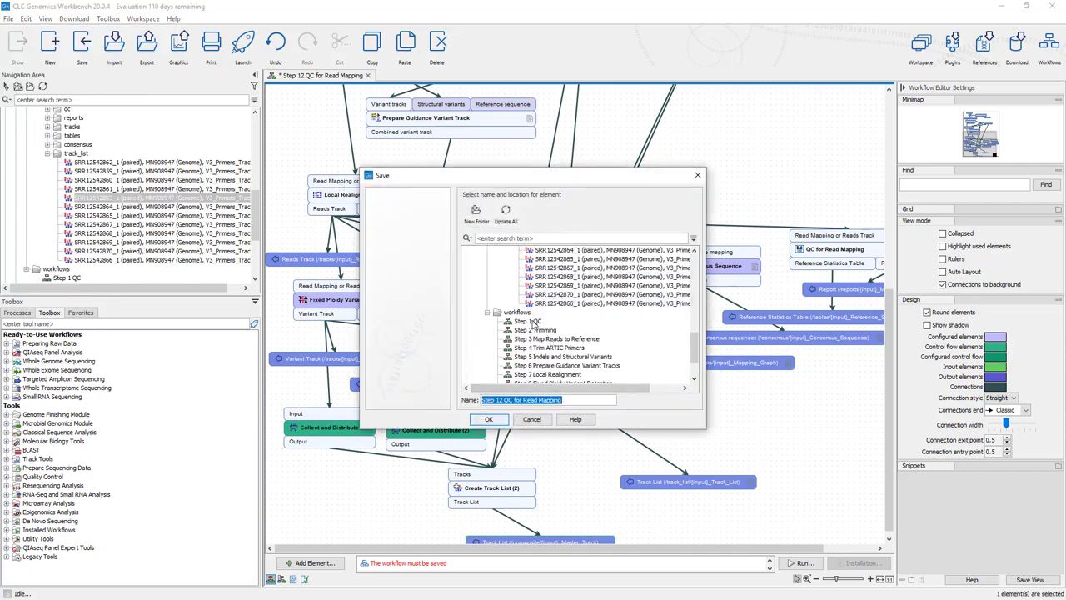
pyautogui.click(515, 312)
# - Name the workflow copy Step 13 Batching and save it
pyautogui.click(504, 400)
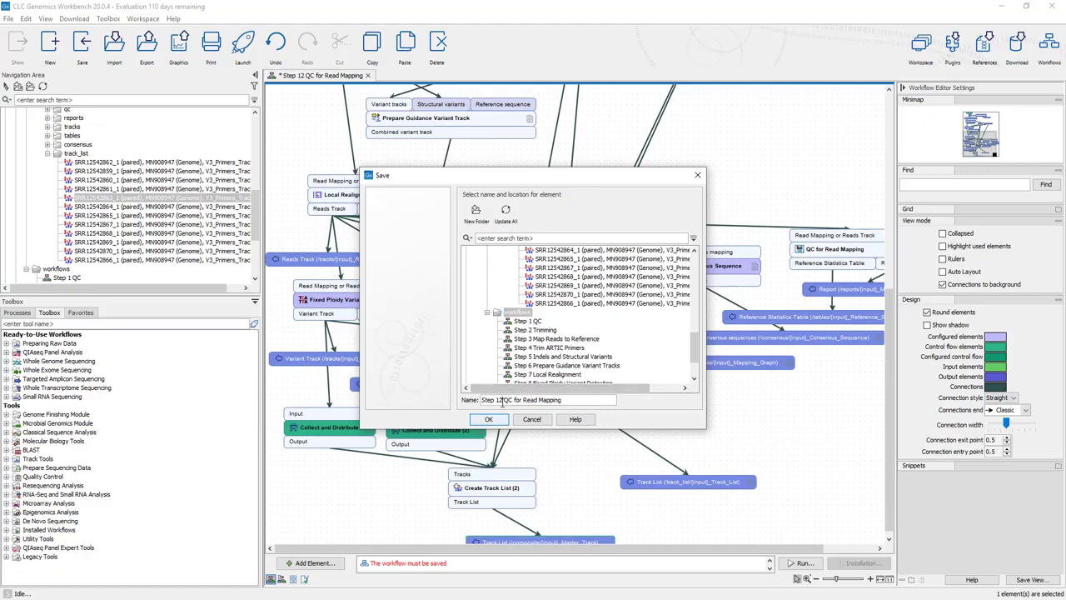
pyautogui.press('BackSpace')
pyautogui.write('3')
pyautogui.press('BackSpace')
pyautogui.press('BackSpace')
pyautogui.press('BackSpace')
pyautogui.press('BackSpace')
pyautogui.press('BackSpace')
pyautogui.press('BackSpace')
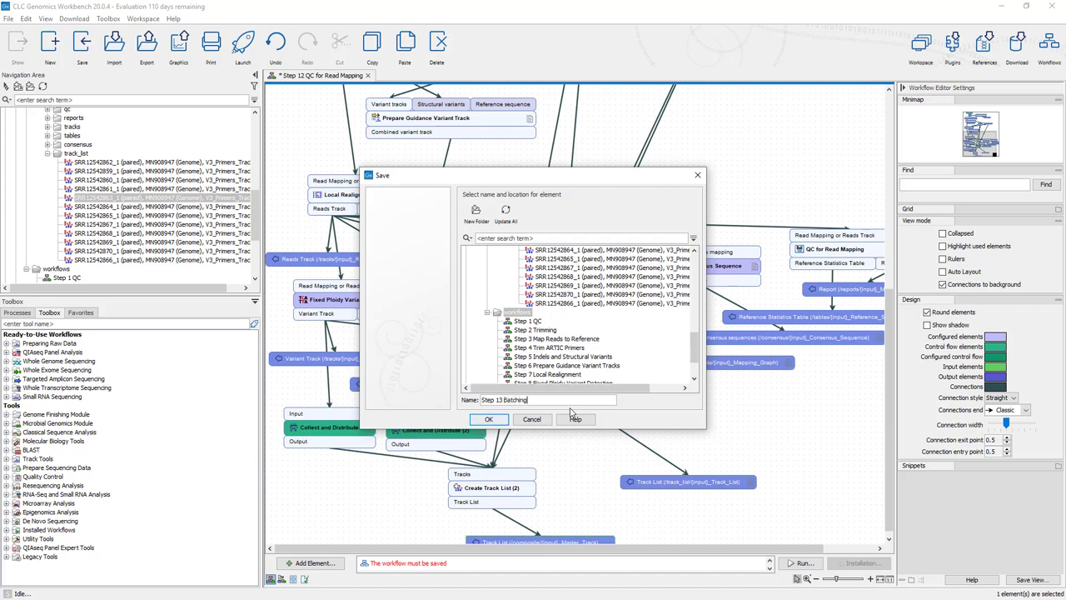
pyautogui.click(488, 419)
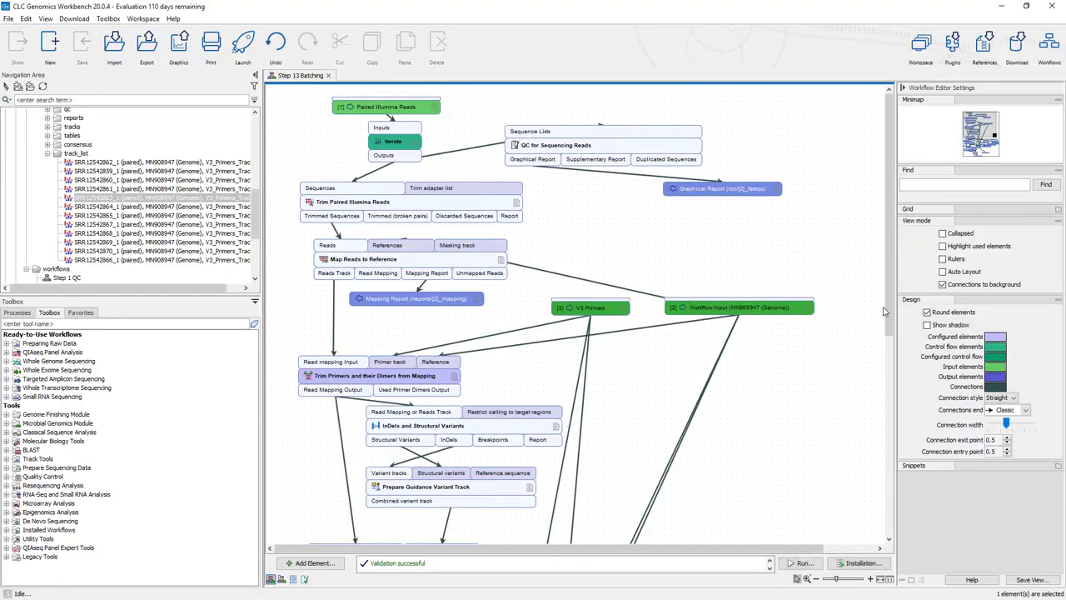
# - Start running the workflow with all paired read sets in the SARS-CoV-2_Tutorial reads folder as Paired Illumina Reads input
pyautogui.scroll(-5, 888, 308)
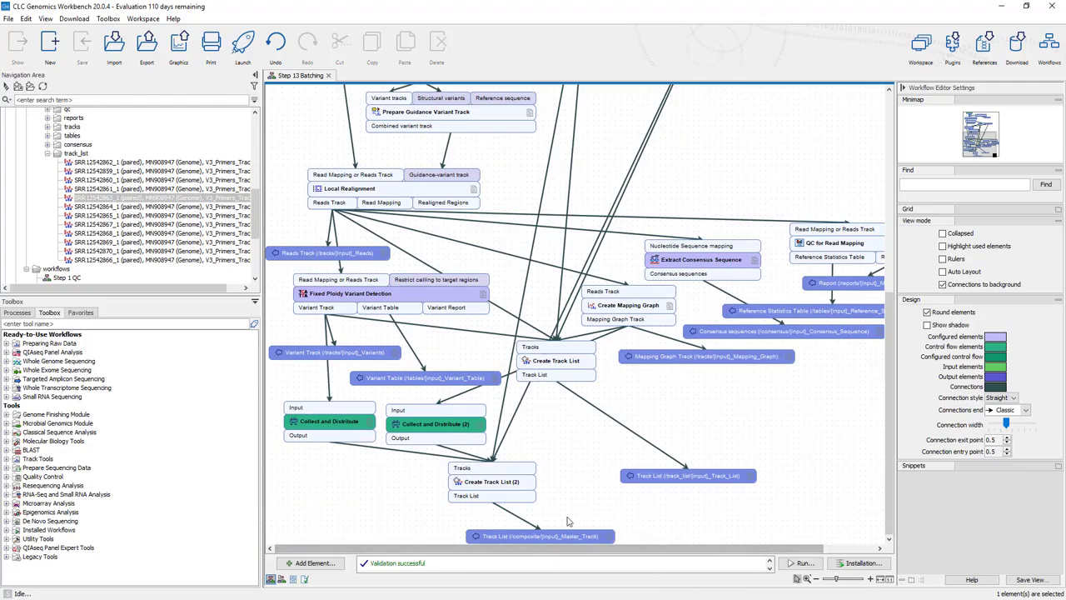
pyautogui.click(803, 564)
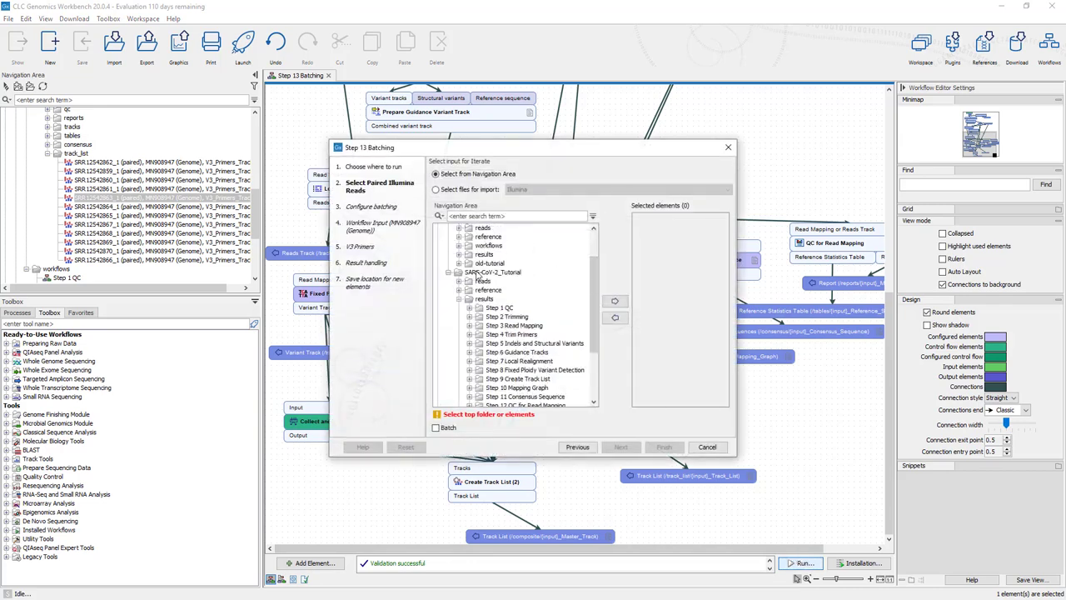
pyautogui.scroll(4, 477, 287)
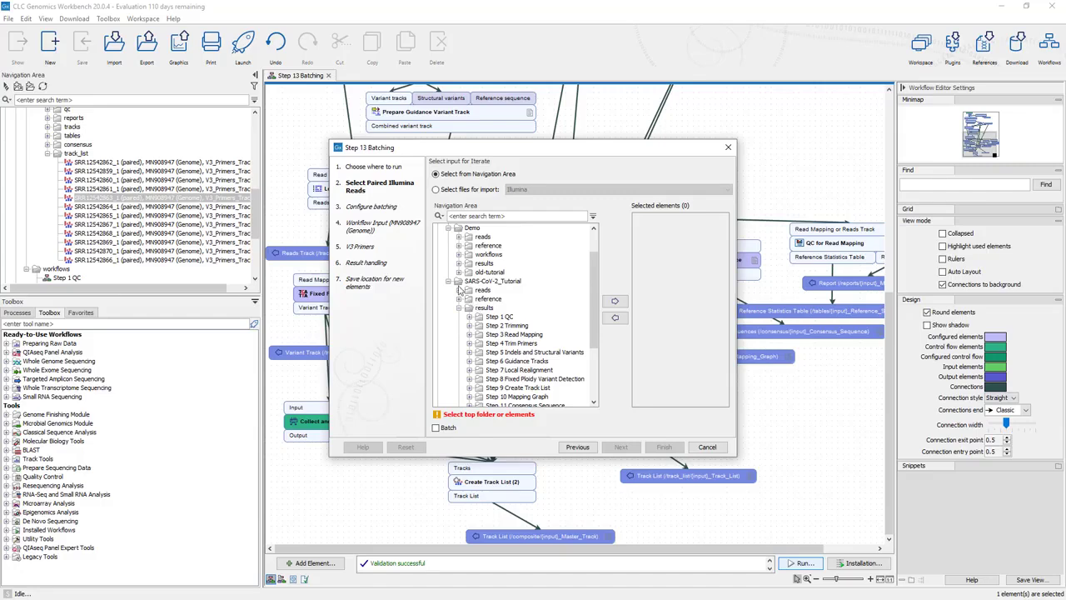
pyautogui.click(458, 291)
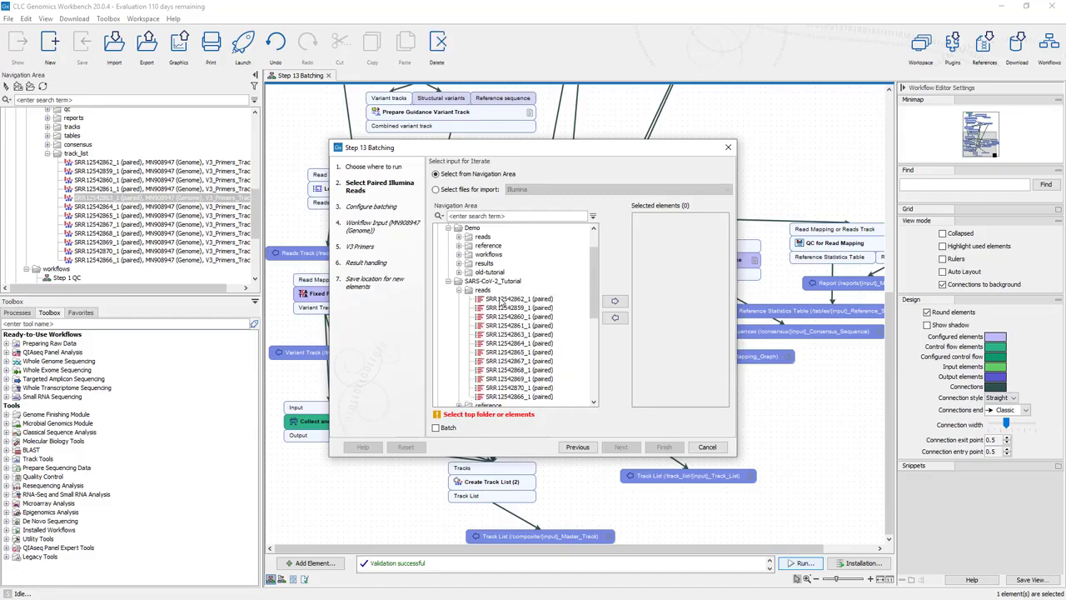
pyautogui.click(502, 299)
pyautogui.keyDown('shift'); pyautogui.click(510, 397); pyautogui.keyUp('shift')
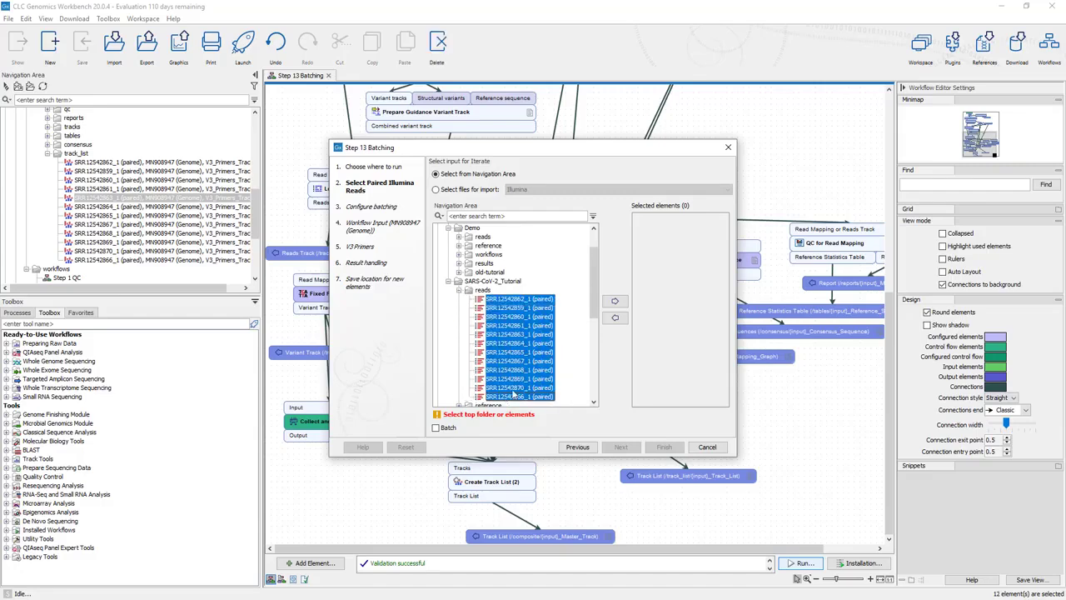
pyautogui.click(615, 301)
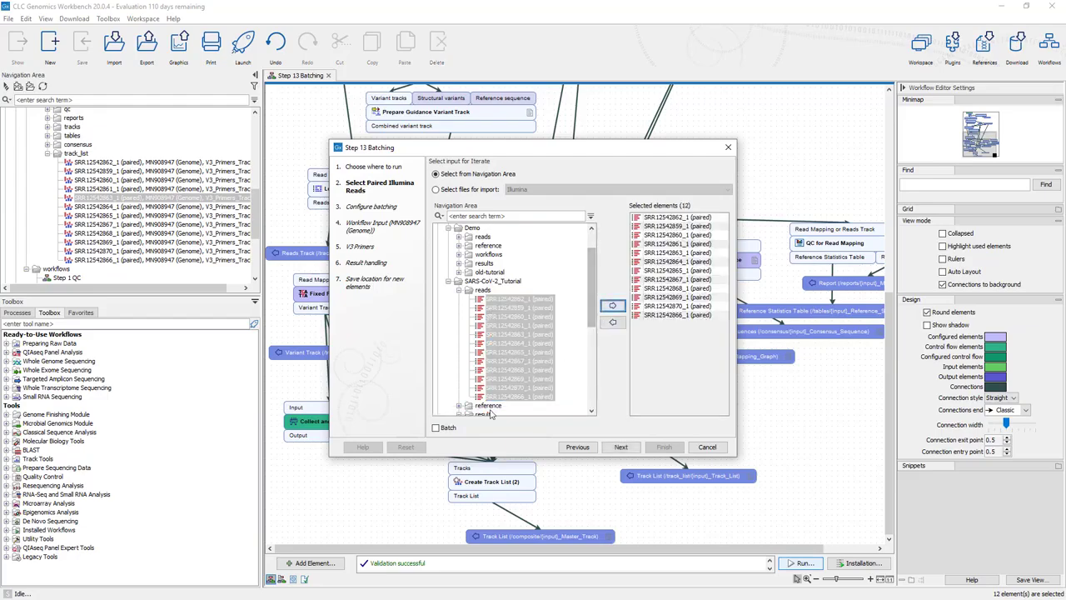
pyautogui.click(623, 447)
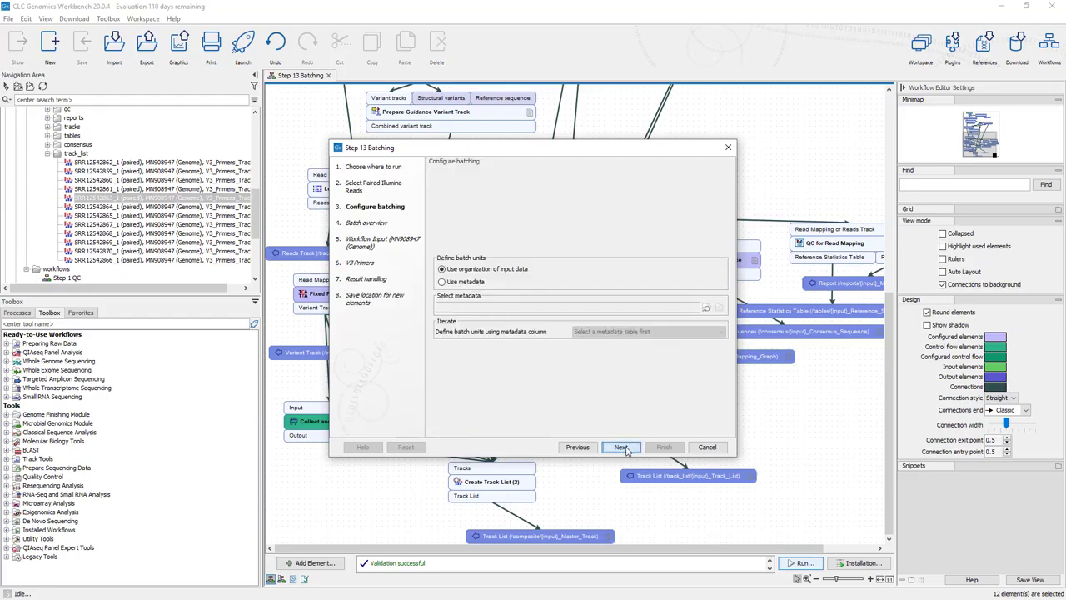
# - Accept batching by organization of input data, the preset genome and V3 Primers inputs, and saving results with workflow result metadata
pyautogui.click(620, 447)
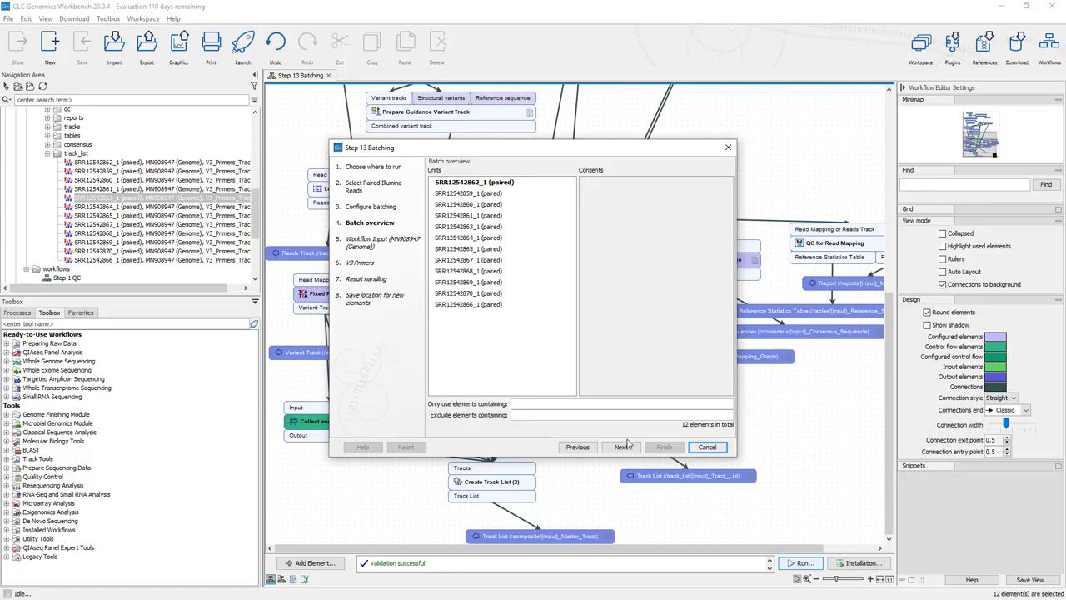
pyautogui.click(628, 446)
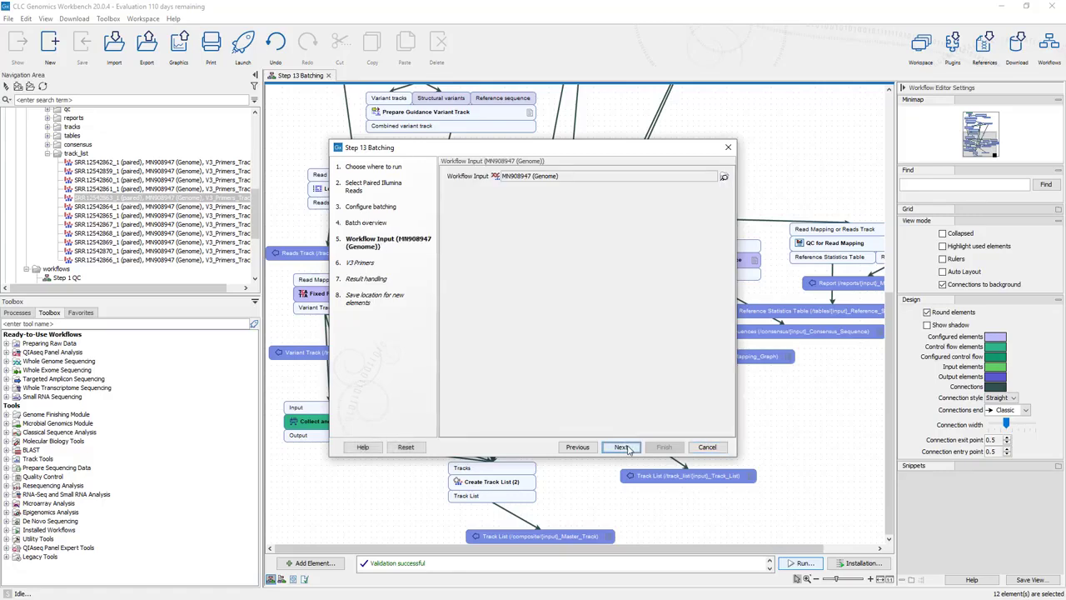
pyautogui.click(628, 447)
pyautogui.click(628, 447)
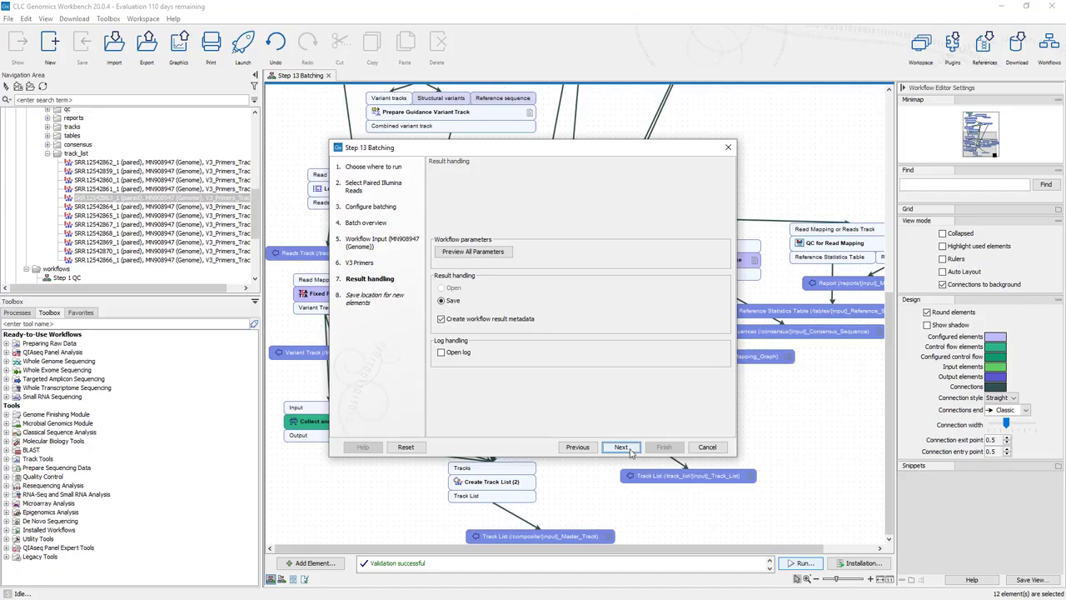
pyautogui.click(631, 447)
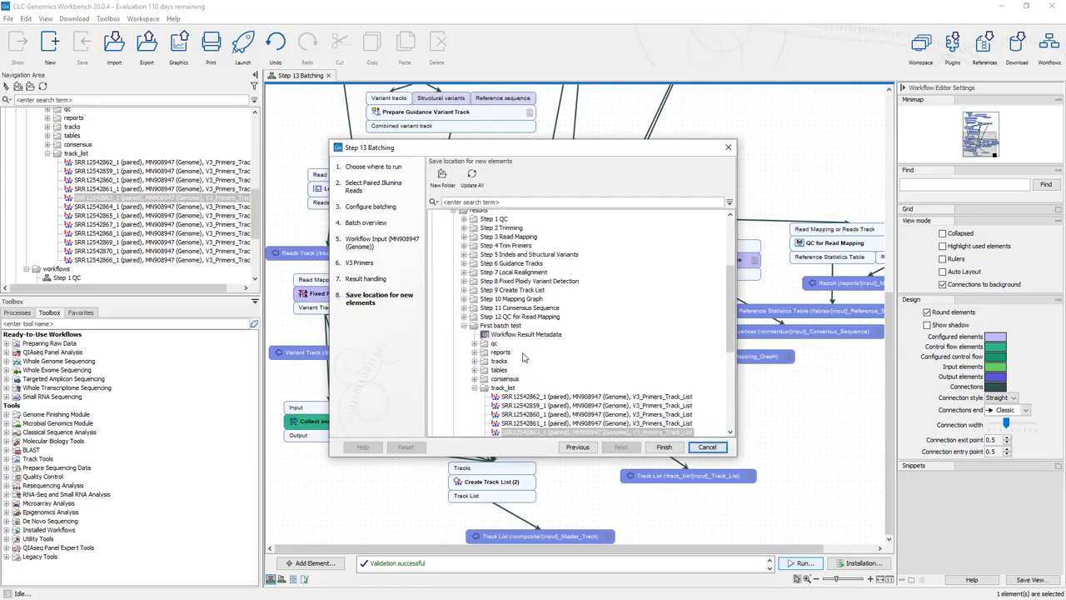
# - Create a folder named Second Batch inside the tutorial's results folder and launch the run with it as save location
pyautogui.click(464, 327)
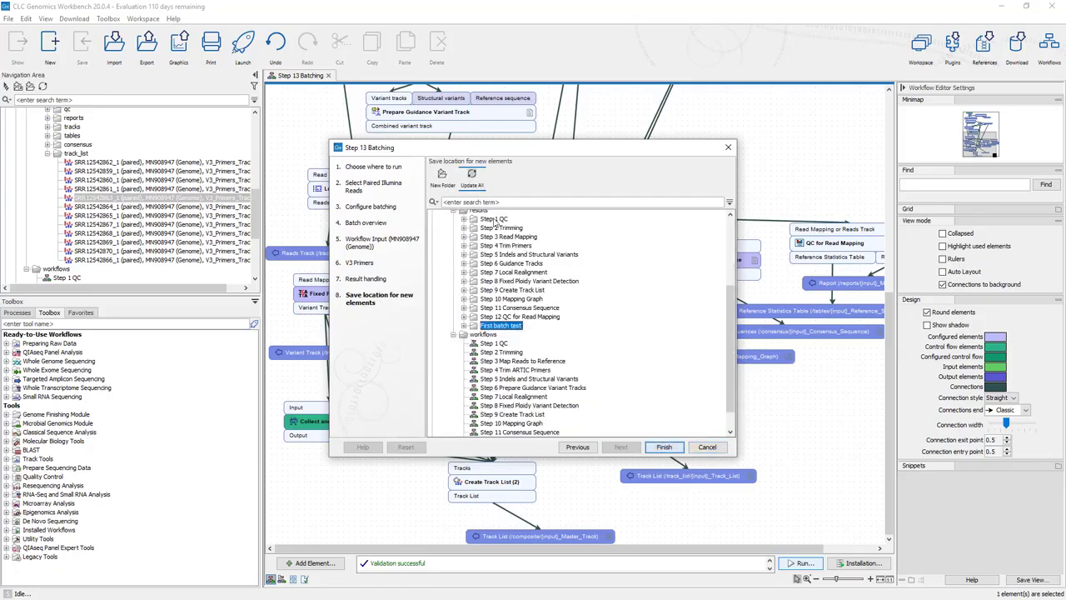
pyautogui.scroll(2, 513, 312)
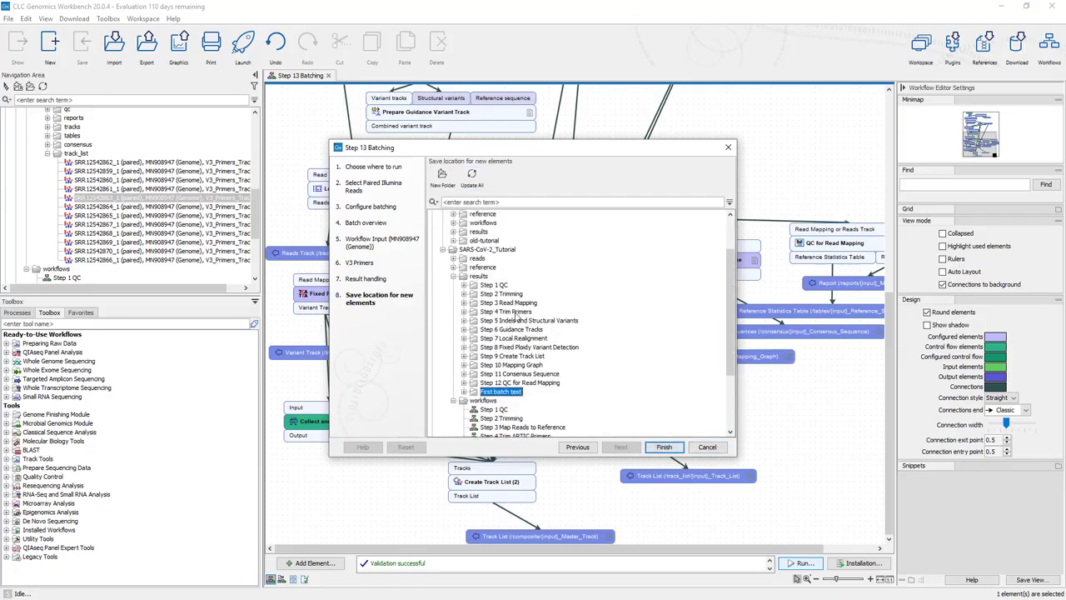
pyautogui.click(479, 275)
pyautogui.click(443, 178)
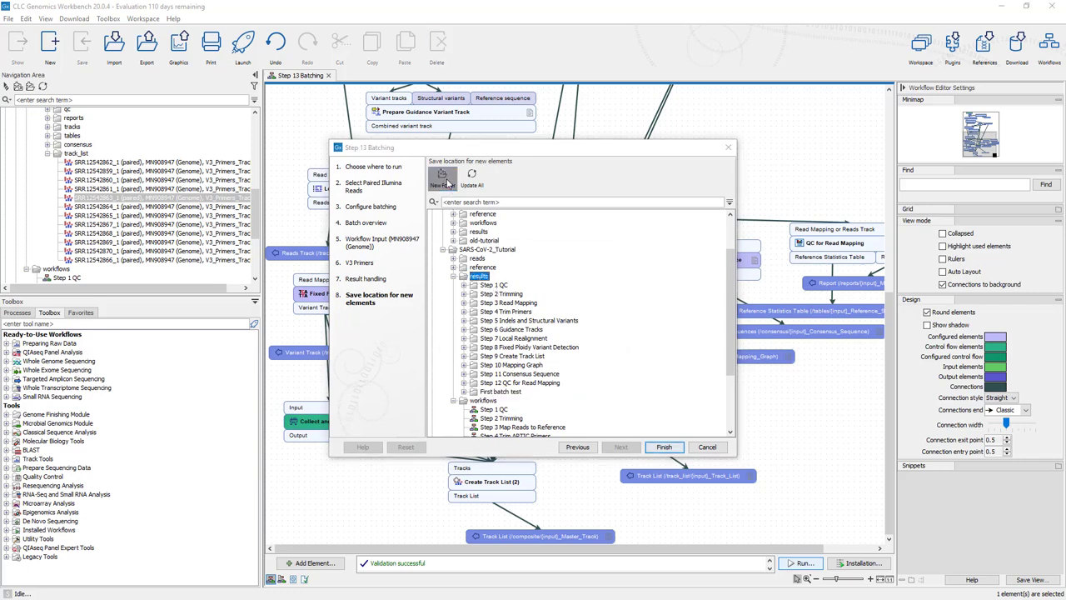
pyautogui.press('BackSpace')
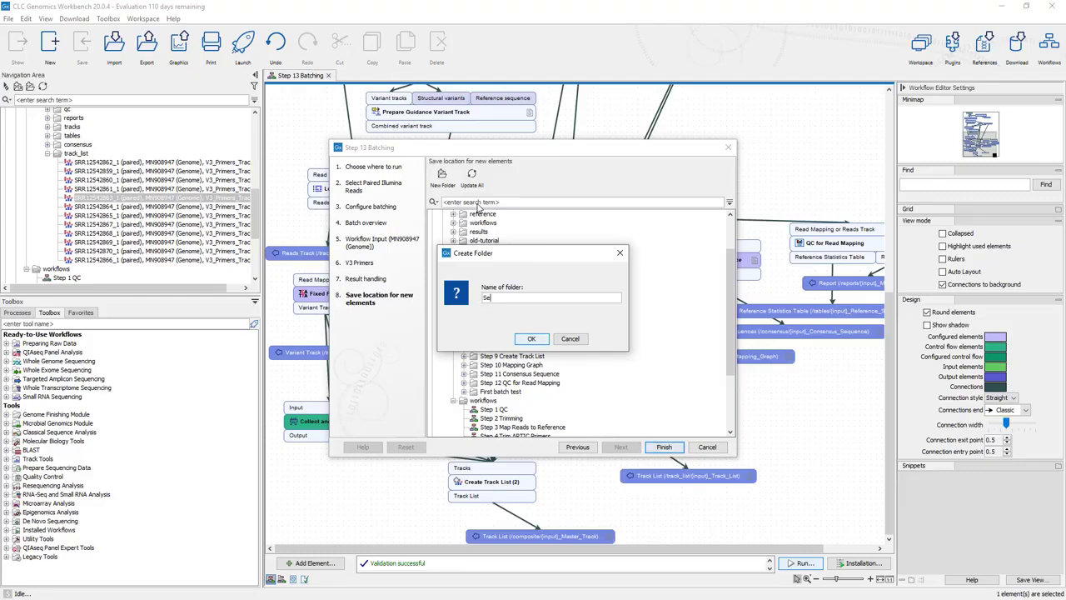
pyautogui.write('Second Batch')
pyautogui.click(531, 338)
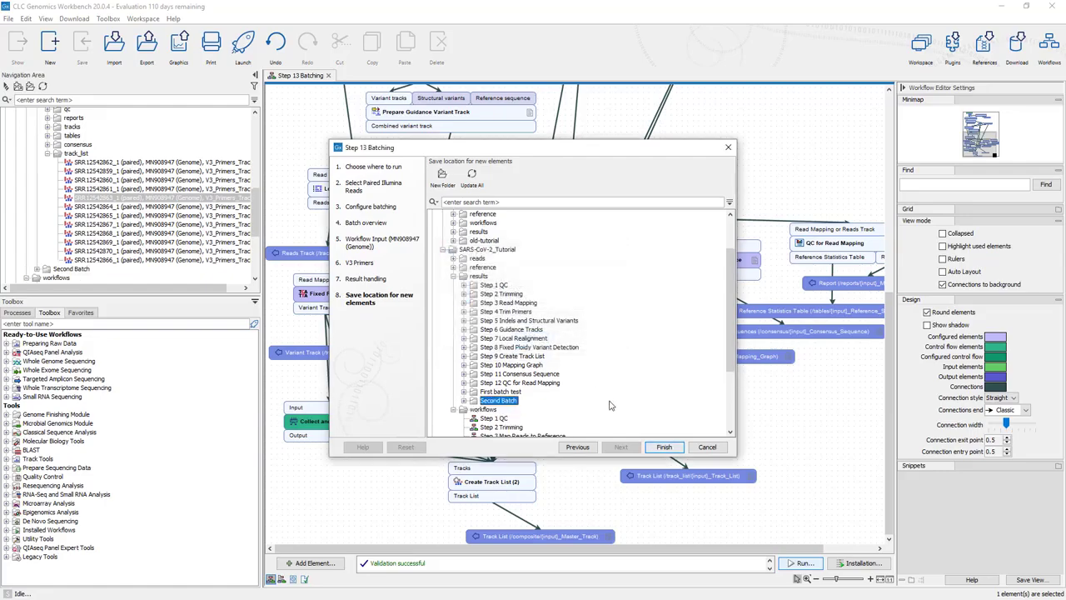
pyautogui.click(664, 447)
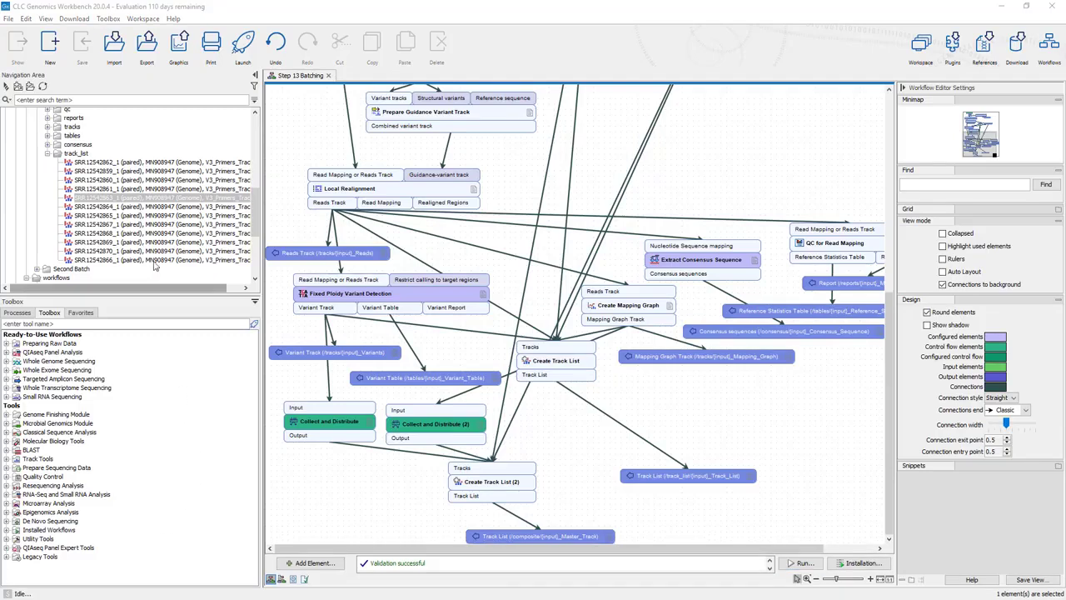
# - Collapse the first batch's track_list and the workflows folder, enlarge the Navigation Area and expand the Second Batch folder
pyautogui.click(48, 155)
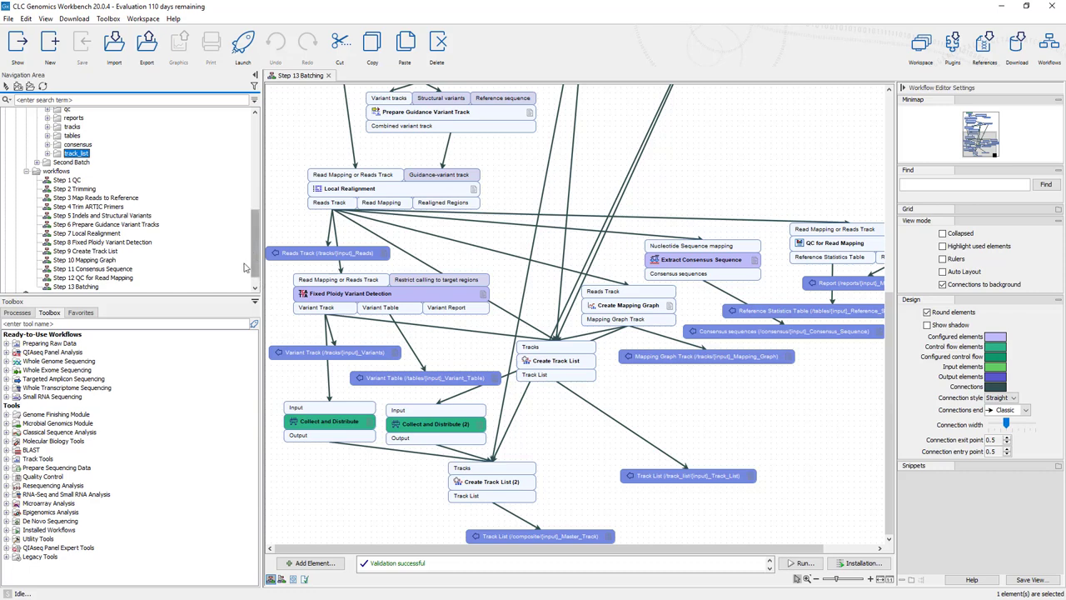
pyautogui.click(26, 172)
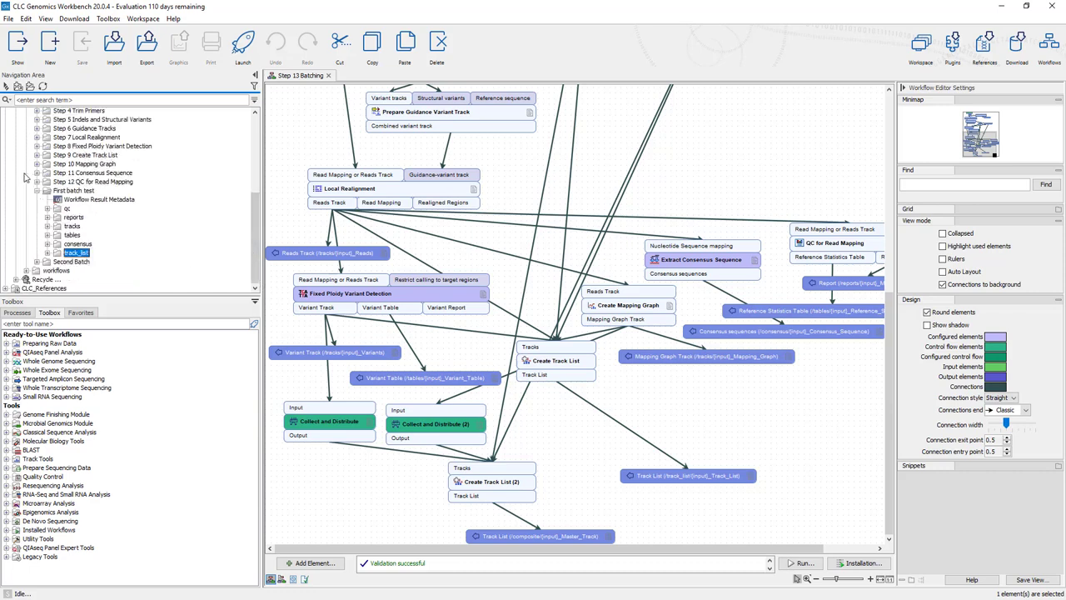
pyautogui.moveTo(134, 295); pyautogui.dragTo(134, 451)
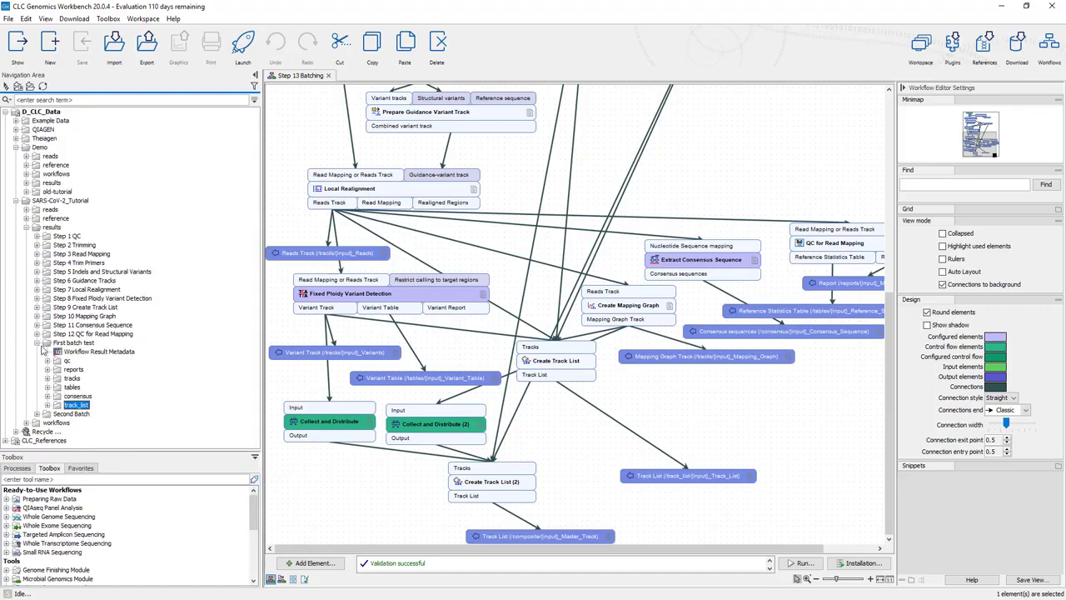
pyautogui.click(37, 414)
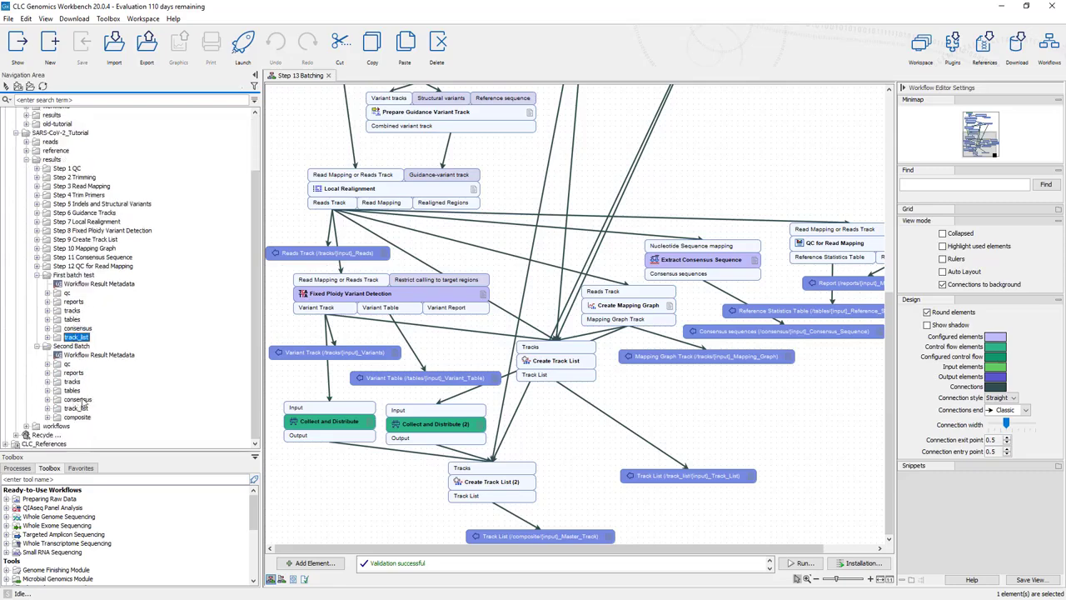
# - Expand both batches' track_list folders, examine the SRR12542865_1 track list from Second Batch, and close it with its variant table
pyautogui.click(47, 337)
pyautogui.scroll(-4, 92, 340)
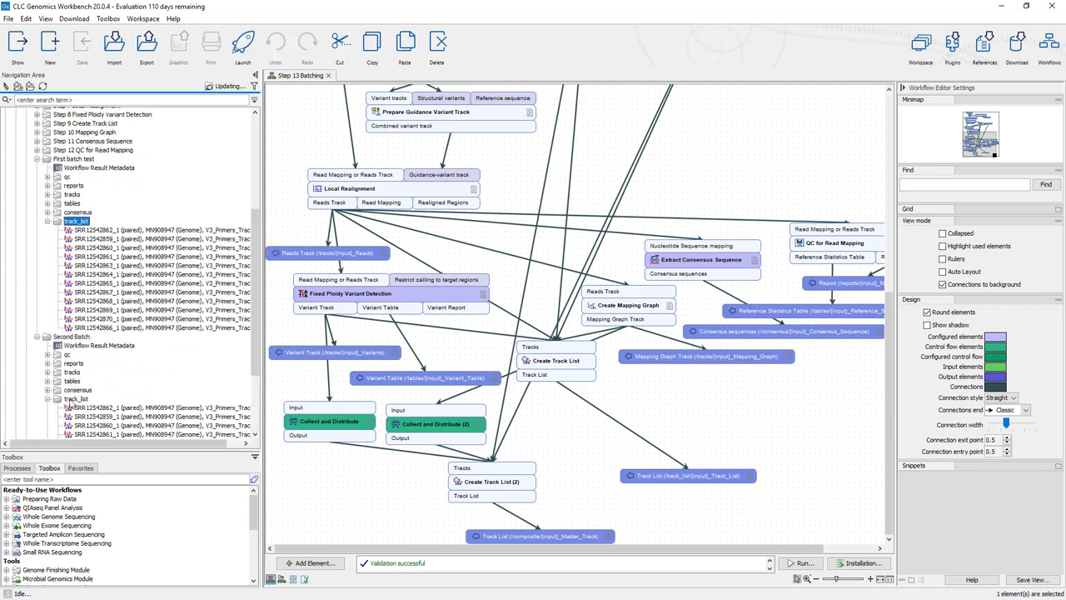
pyautogui.click(48, 398)
pyautogui.scroll(-4, 104, 396)
pyautogui.doubleClick(171, 355)
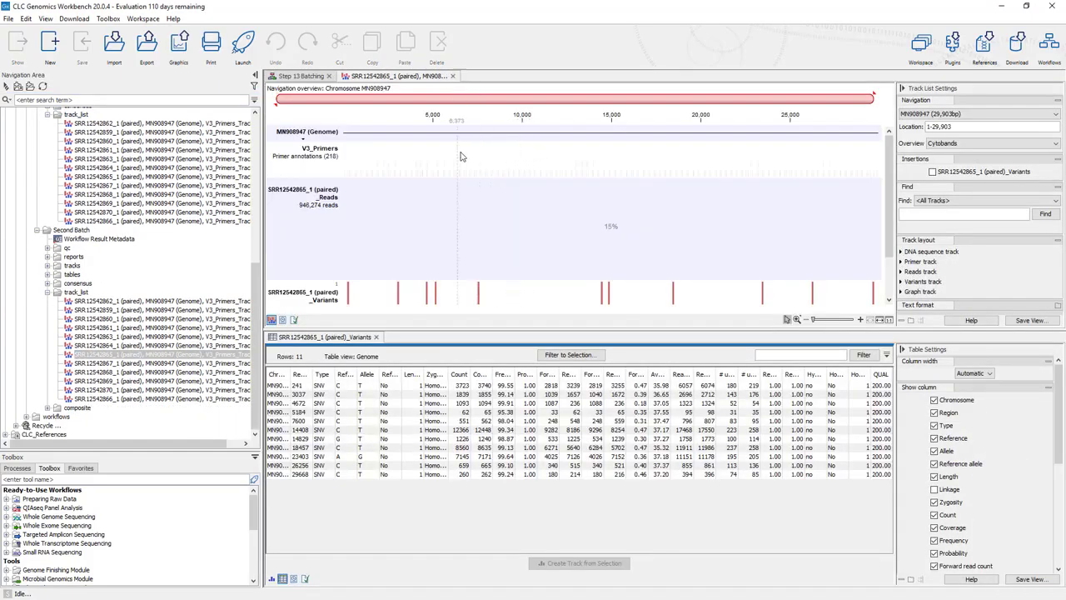
pyautogui.scroll(-2, 571, 218)
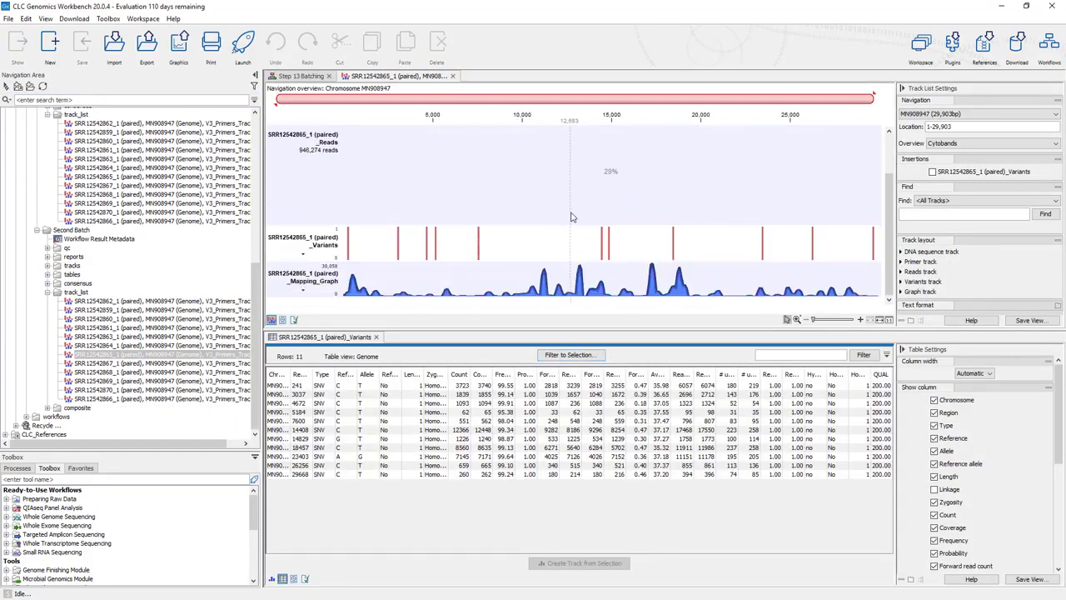
pyautogui.click(452, 76)
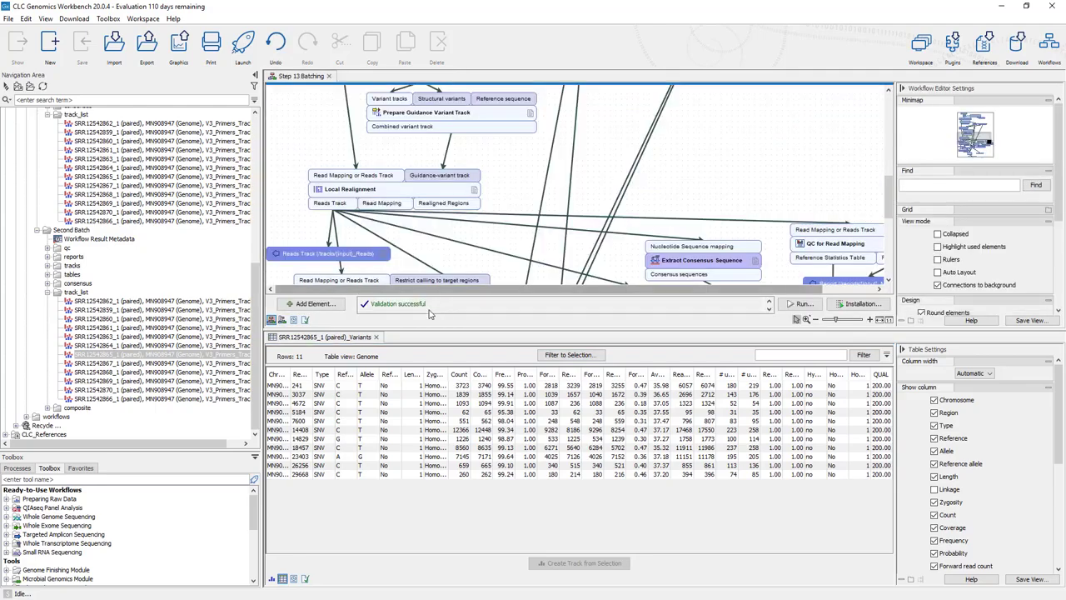
pyautogui.click(375, 336)
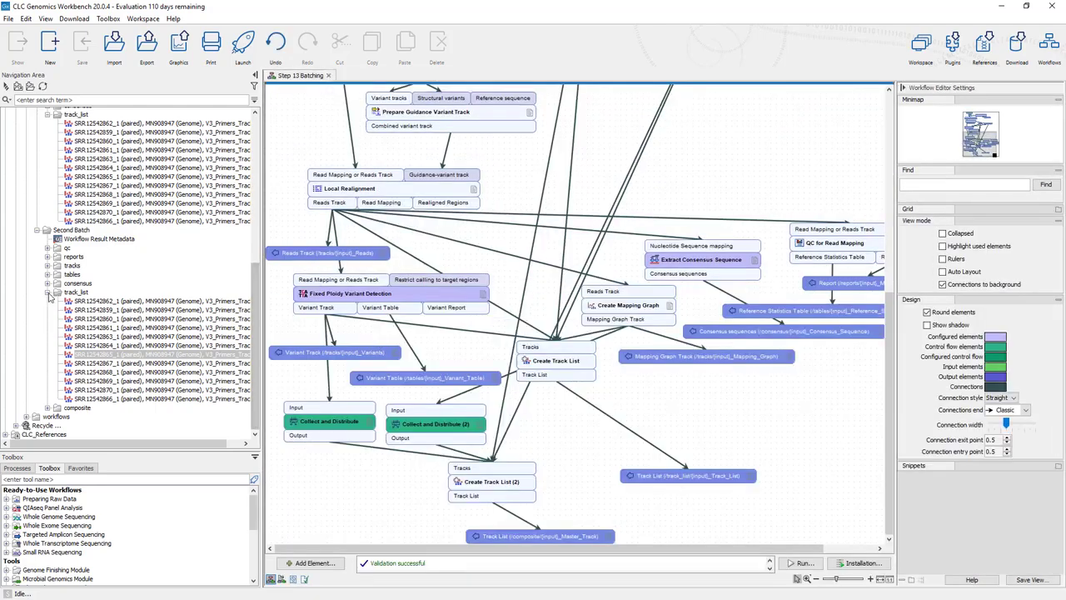
# - Collapse both track_list folders, open the V3_Primers_Master_Track list in Second Batch's composite folder and examine the variant tracks across samples
pyautogui.click(48, 292)
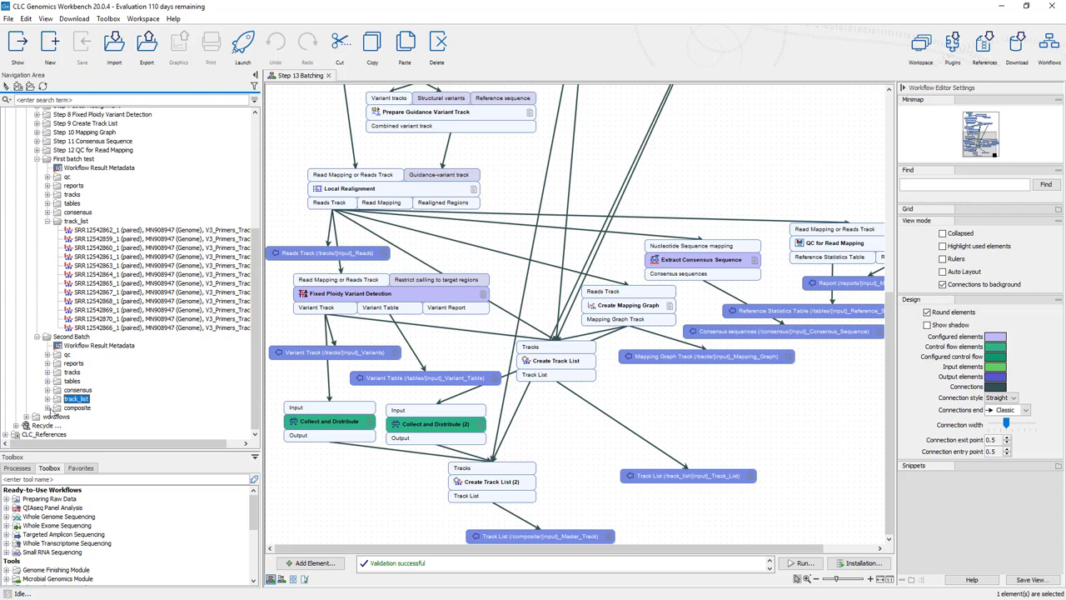
pyautogui.click(47, 221)
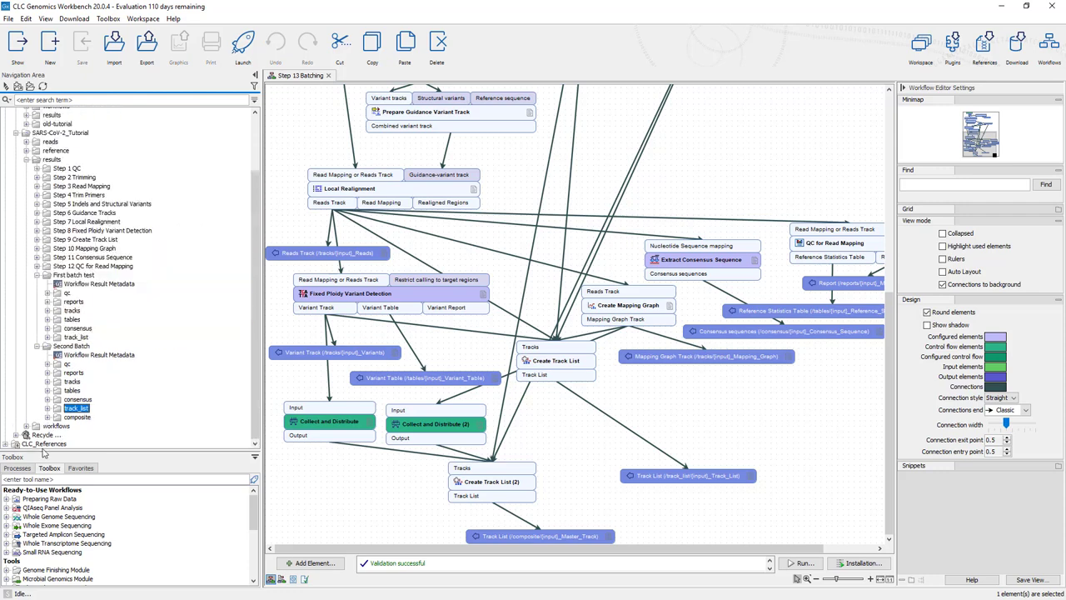
pyautogui.click(47, 417)
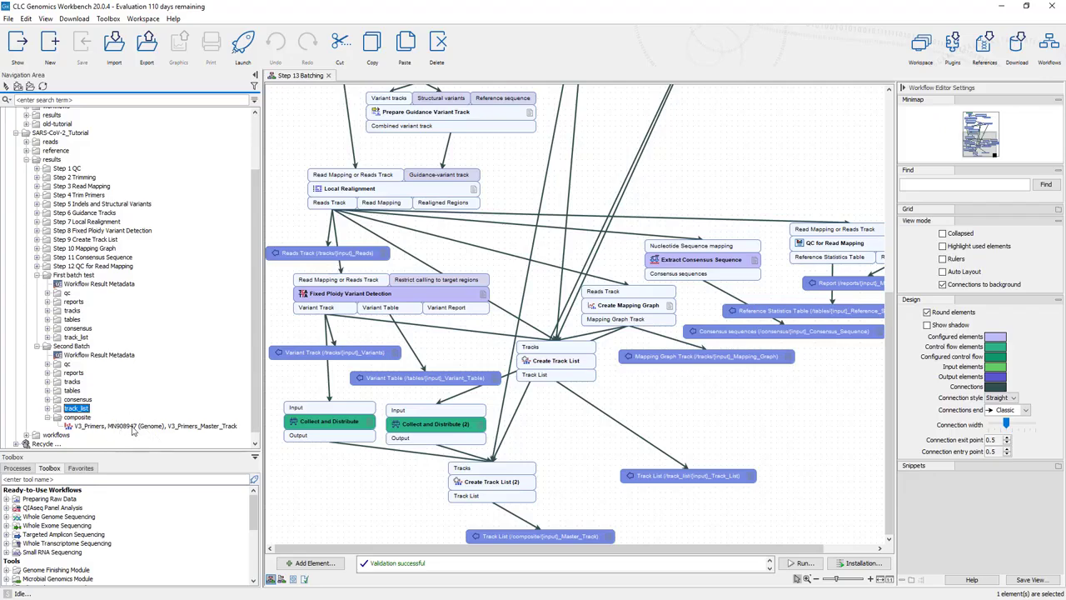
pyautogui.doubleClick(129, 426)
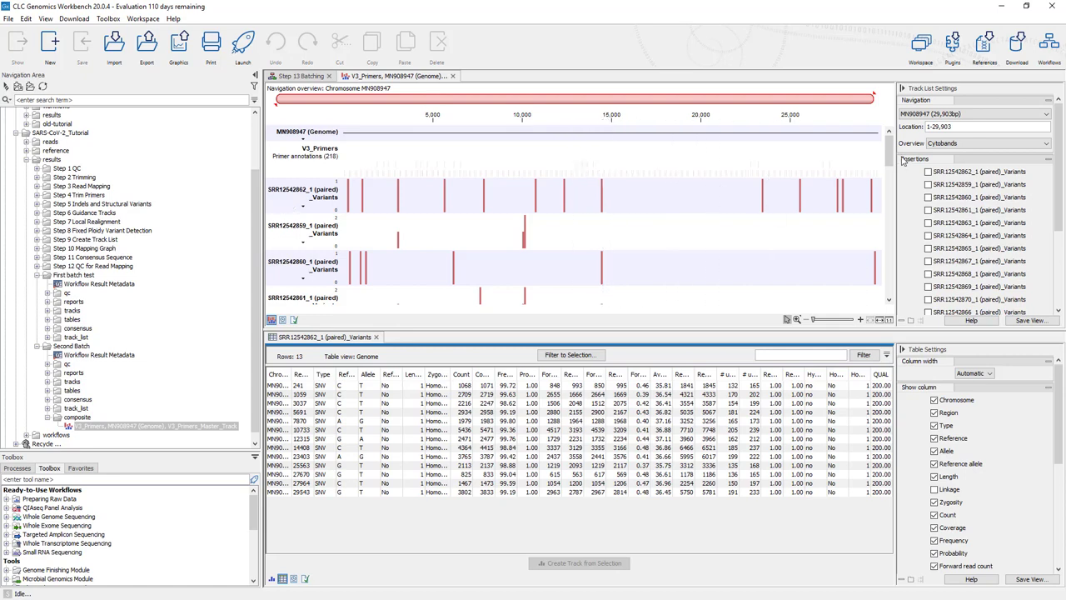
pyautogui.moveTo(886, 159); pyautogui.dragTo(891, 198)
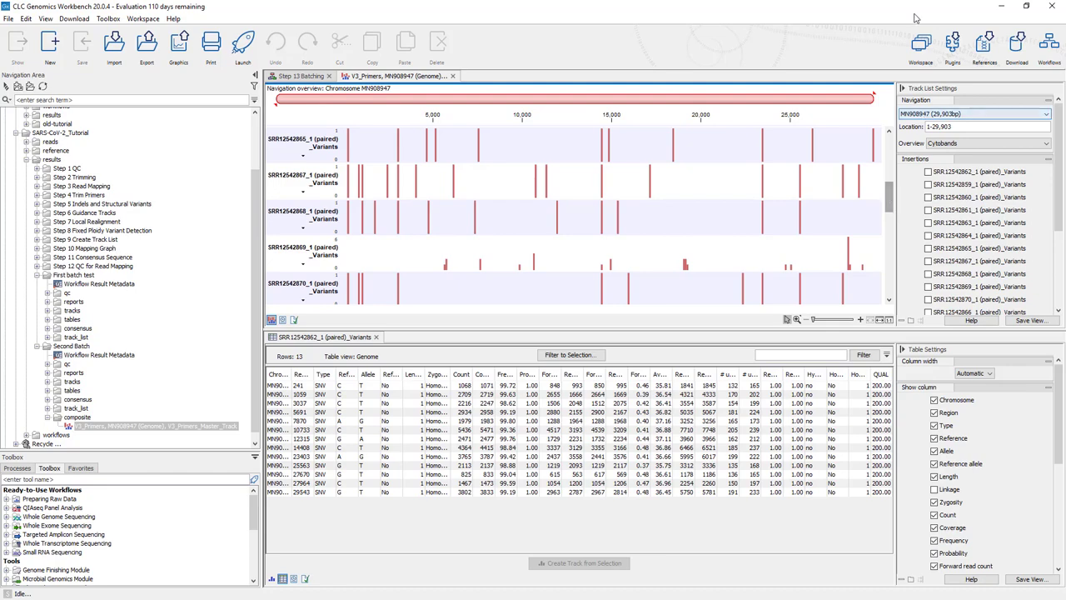
pyautogui.moveTo(890, 198); pyautogui.dragTo(911, 187)
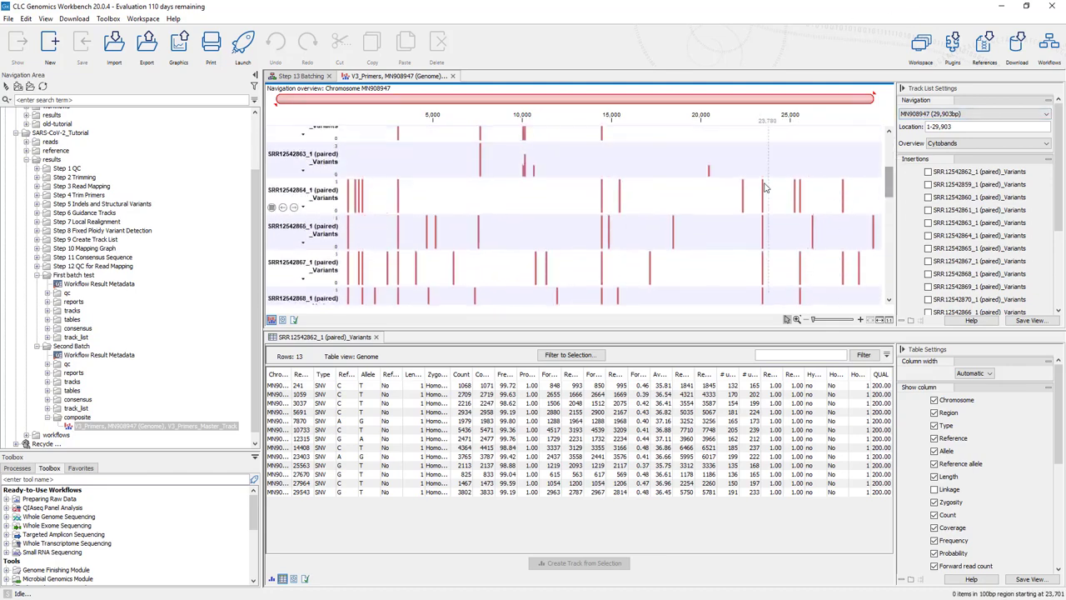